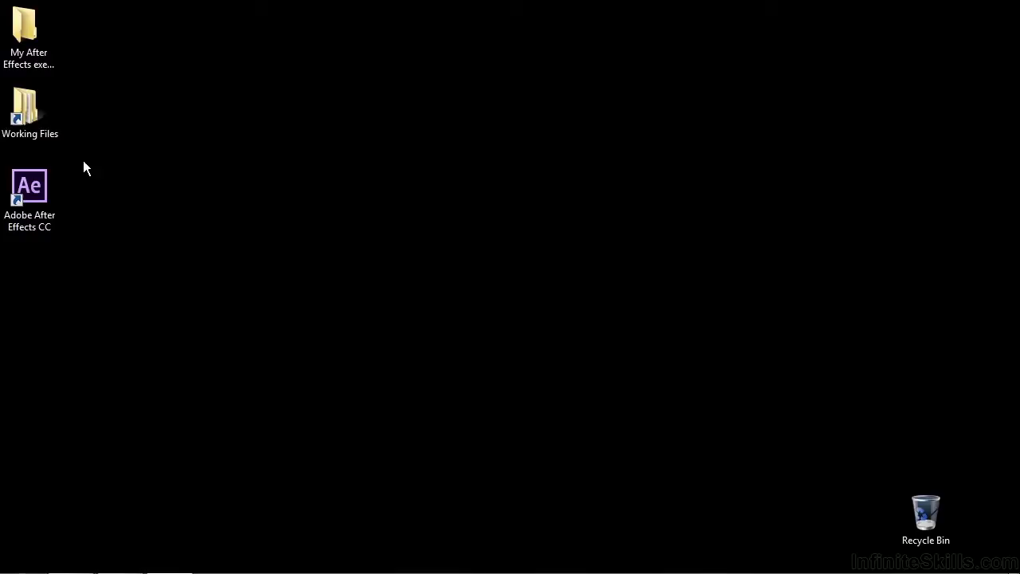
Open 1604-tracker.aep from Working Files > After Effects projects in Windows Explorer
double_click(28, 112)
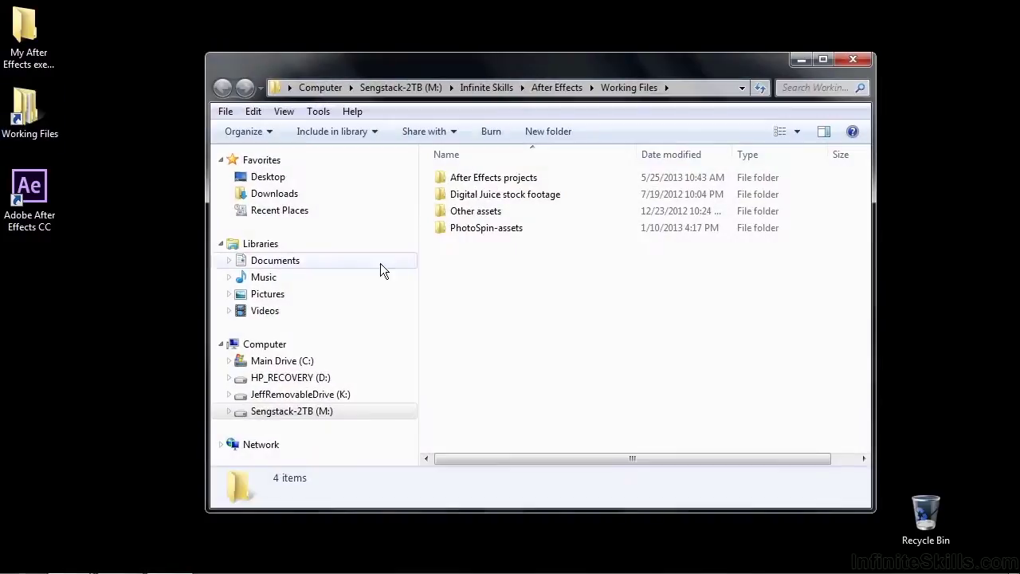
double_click(459, 177)
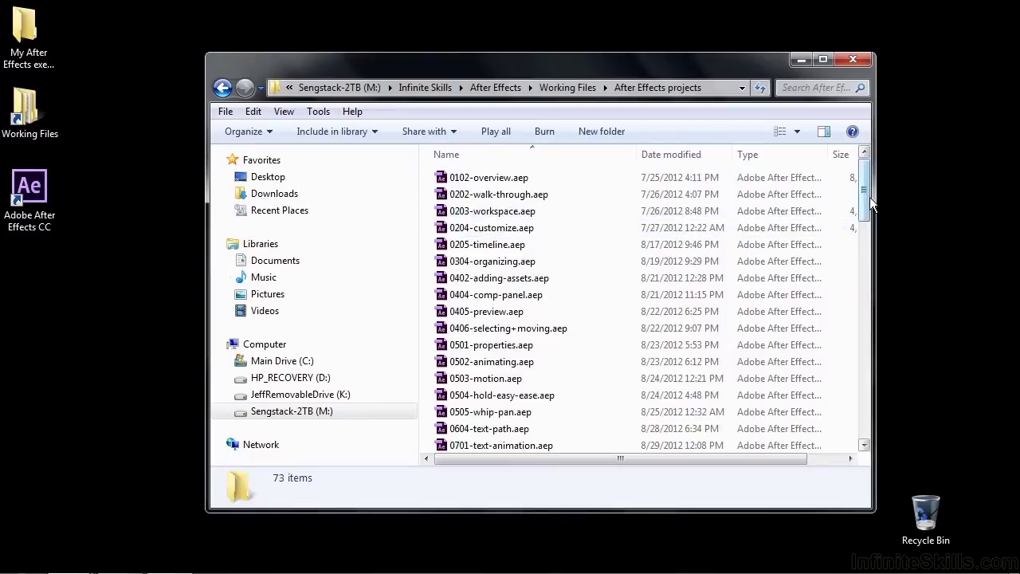
drag(870, 197, 864, 359)
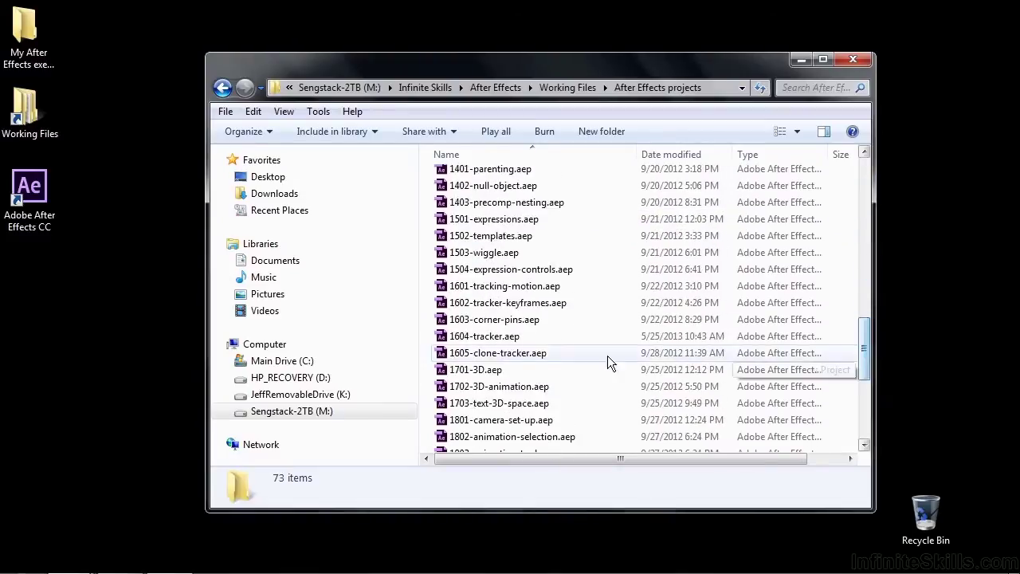
double_click(450, 334)
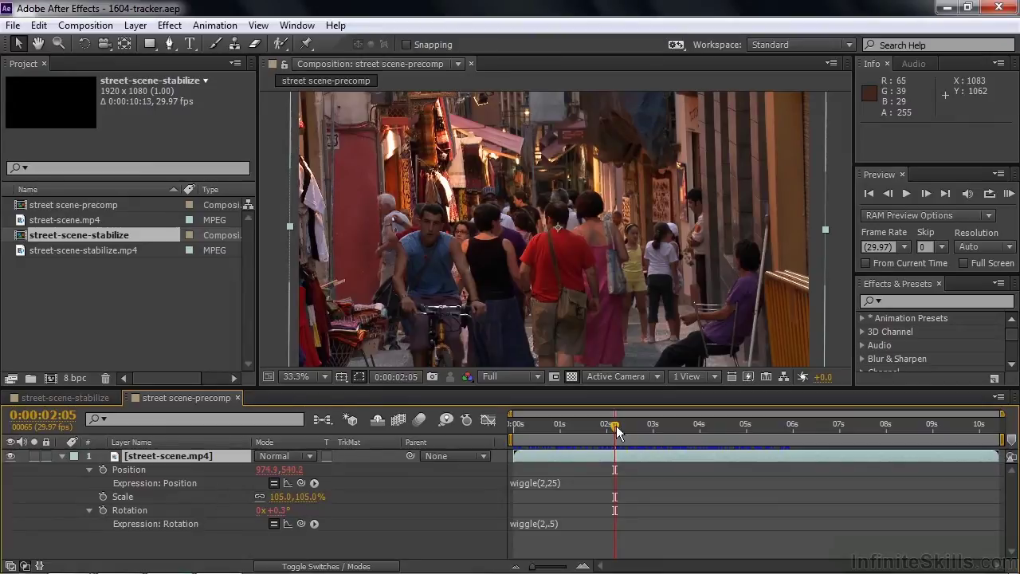
Scrub the street scene-precomp timeline to preview the wiggle shake across frames
mouse_move(615, 425)
mouse_down()
mouse_move(784, 430)
mouse_move(554, 422)
mouse_move(721, 423)
mouse_move(574, 426)
mouse_move(612, 425)
mouse_up()
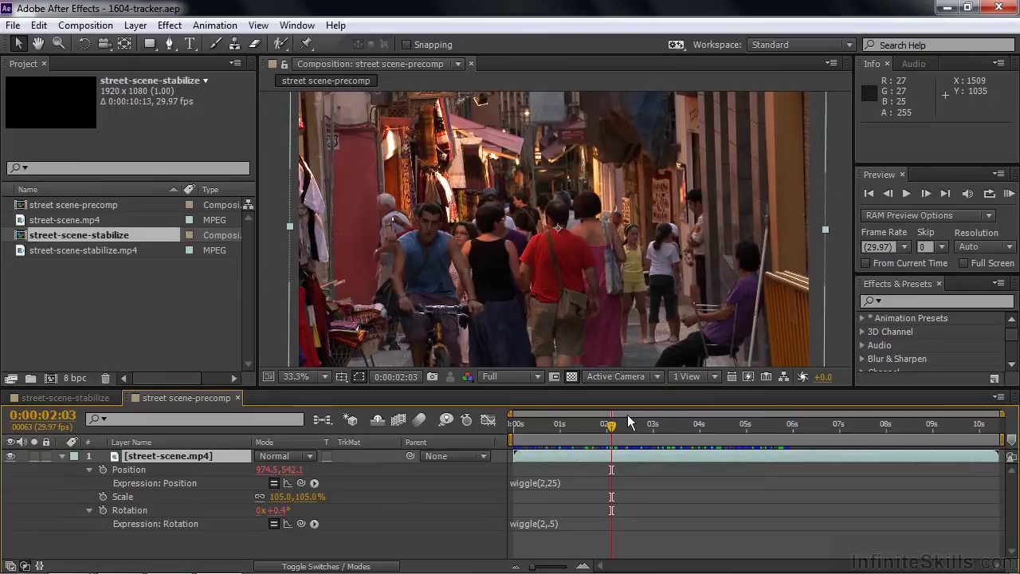
mouse_move(611, 421)
mouse_down()
mouse_move(781, 429)
mouse_move(604, 429)
mouse_up()
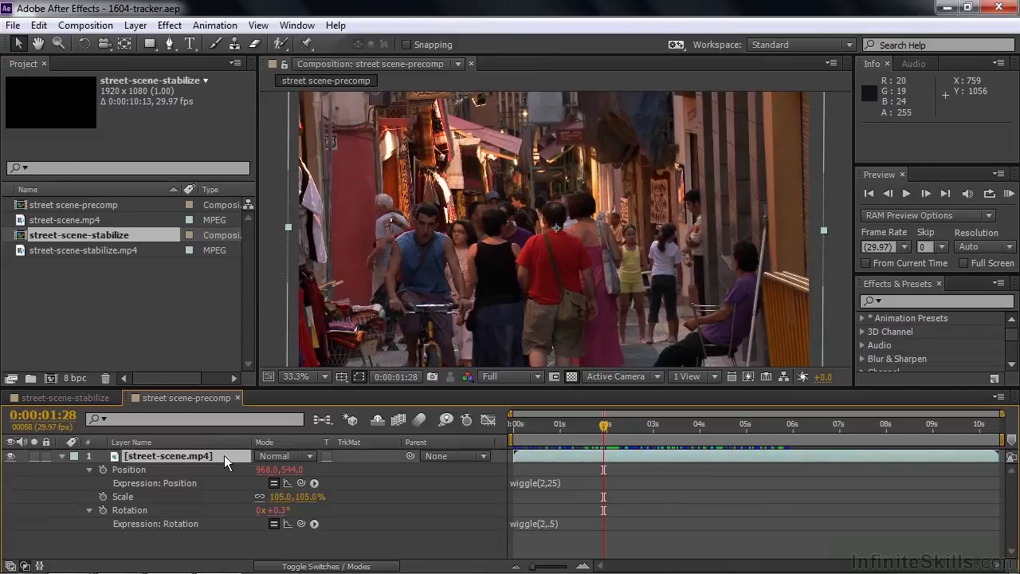
Drop street scene-precomp into the empty street-scene-stabilize comp and preview the shaky footage
click(77, 399)
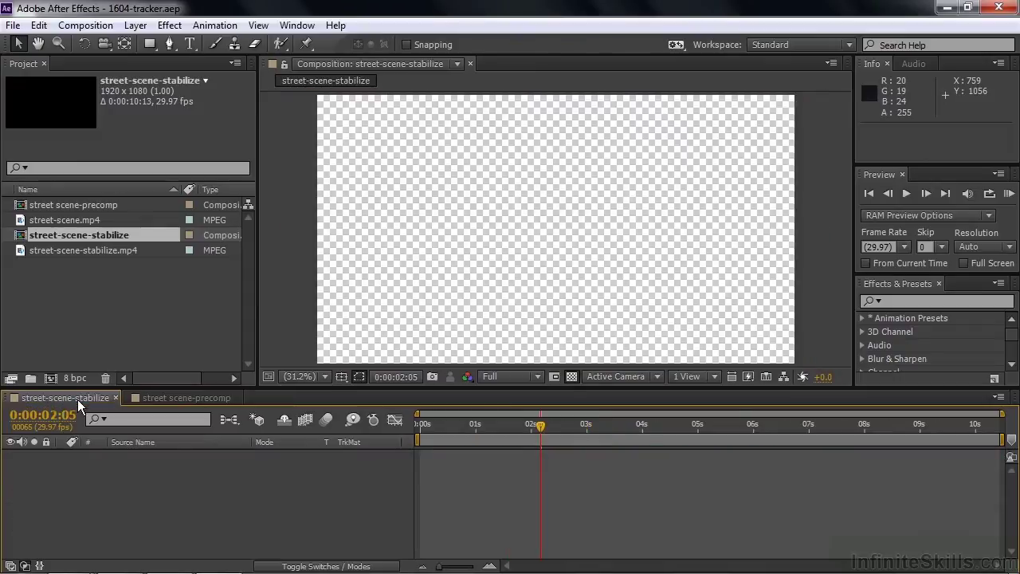
drag(26, 205, 124, 455)
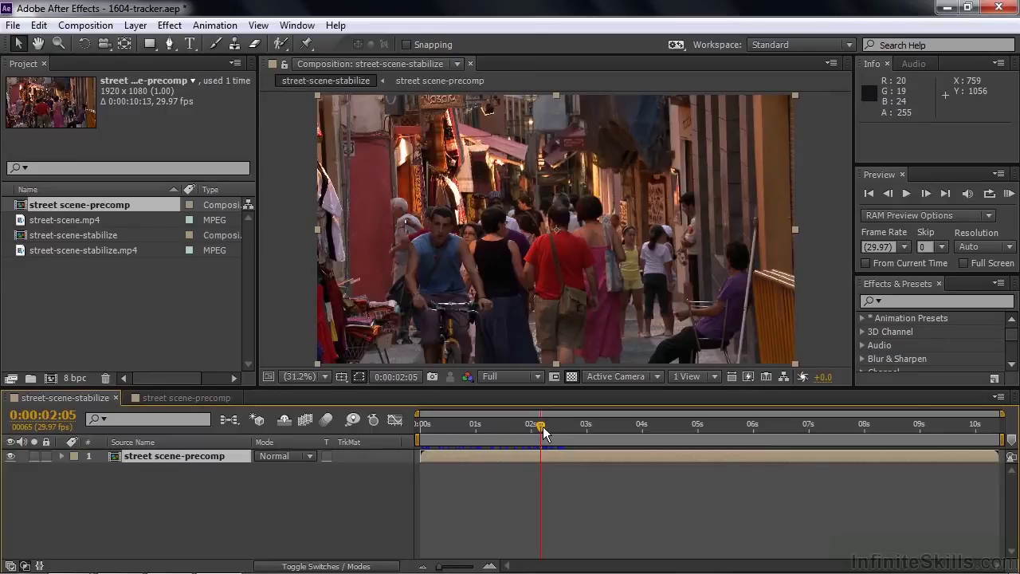
mouse_move(542, 426)
mouse_down()
mouse_move(672, 431)
mouse_move(545, 427)
mouse_up()
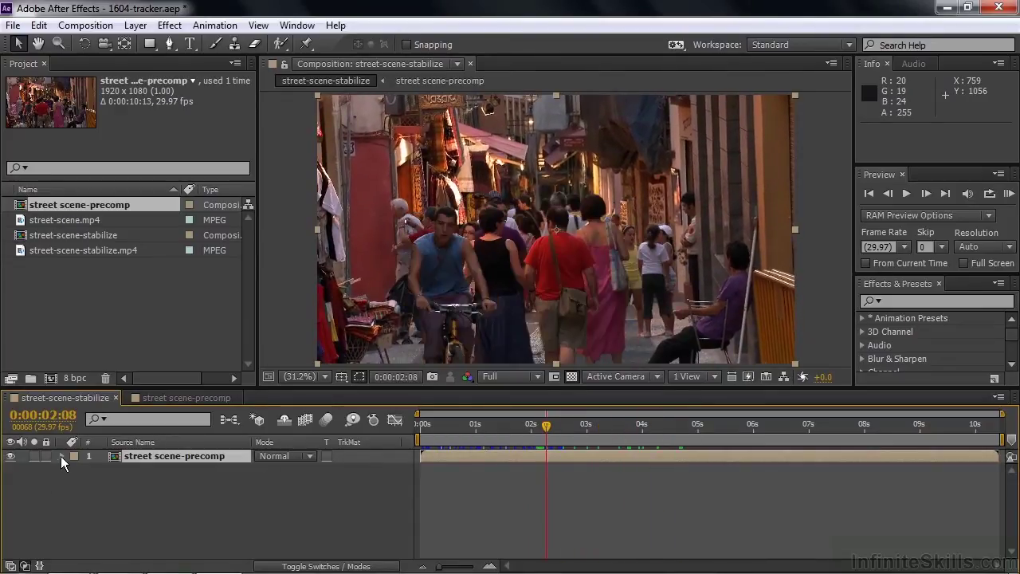
click(62, 455)
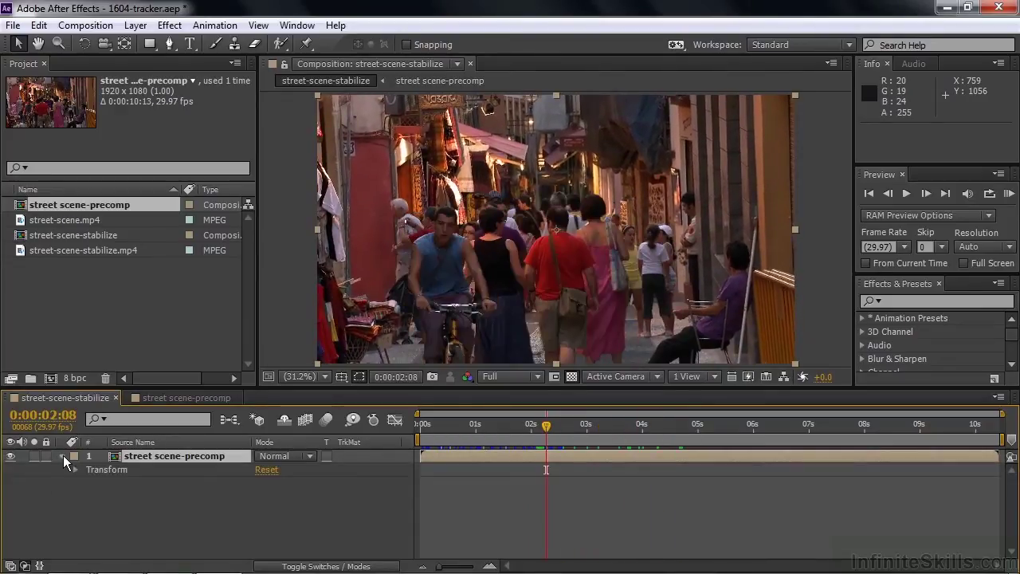
click(97, 490)
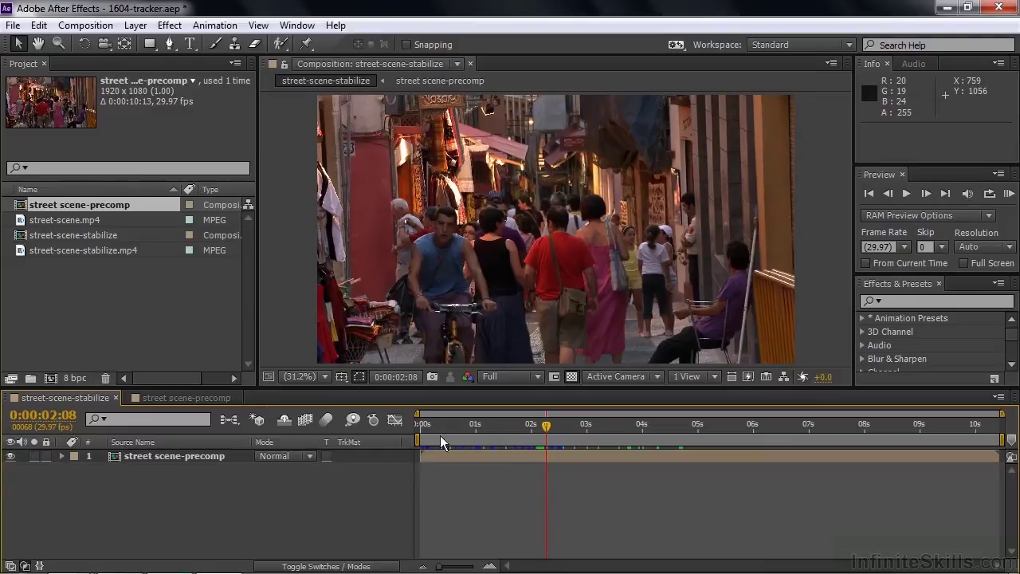
mouse_move(546, 424)
mouse_down()
mouse_move(542, 433)
mouse_move(503, 430)
mouse_up()
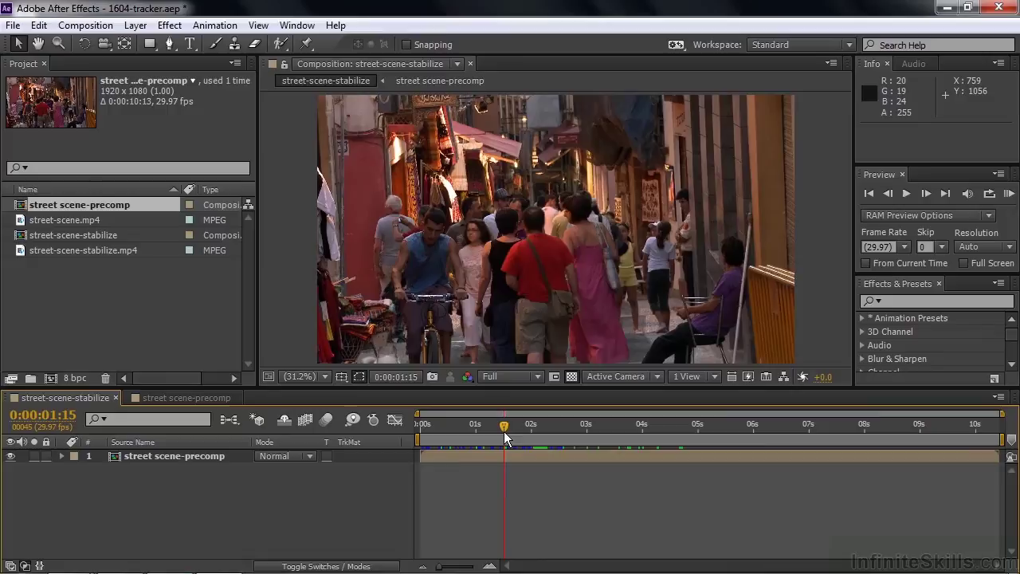
Show the Tracker panel via the Window menu and select the street scene-precomp layer
click(298, 25)
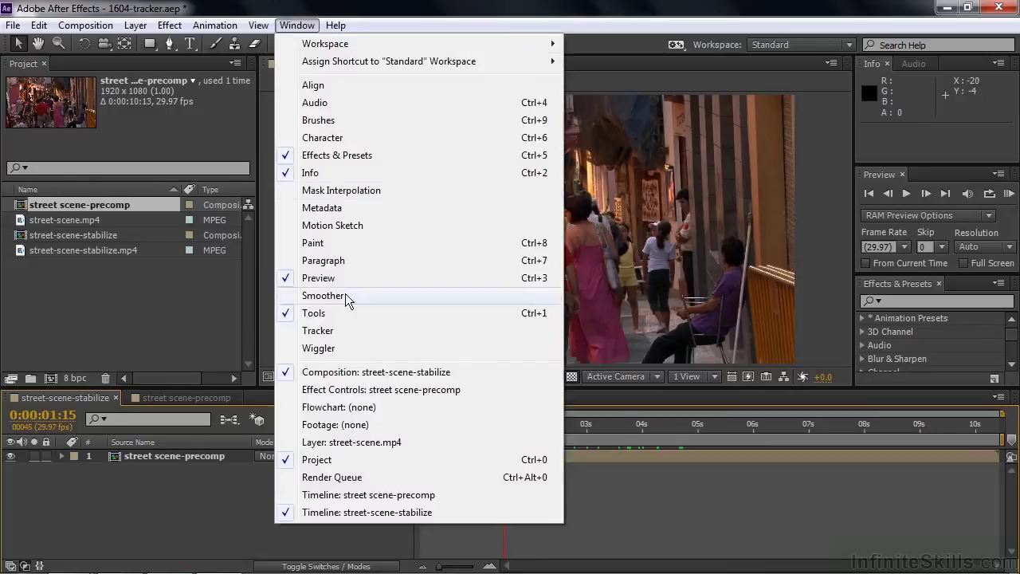
click(341, 330)
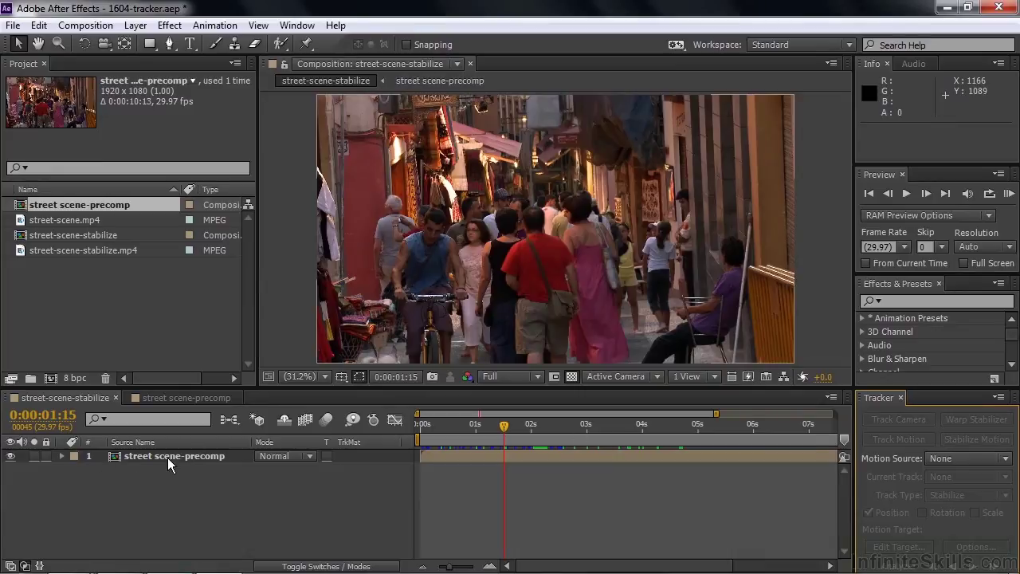
click(125, 461)
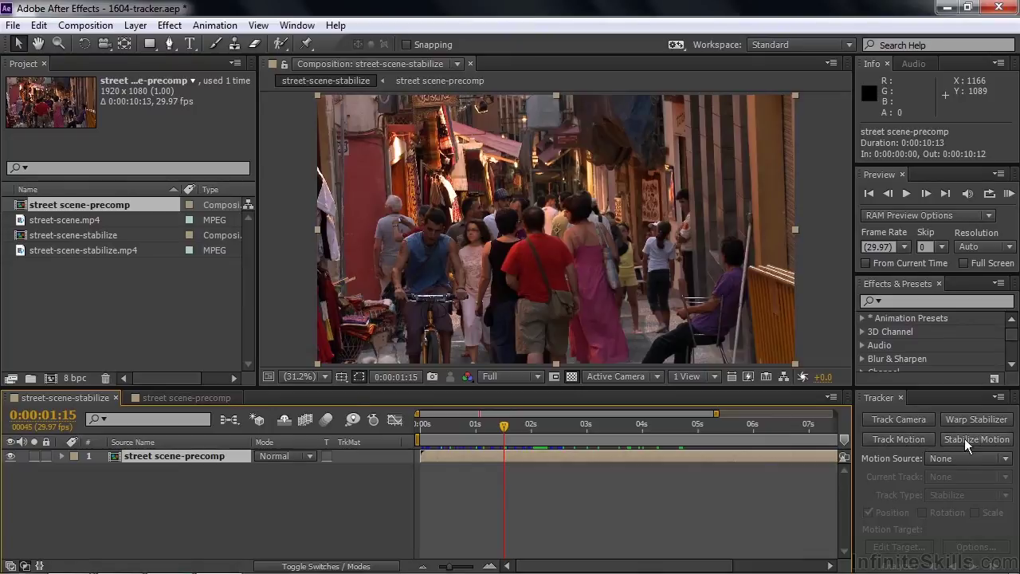
Add a trial Track Motion tracker, review its track types, then undo it
click(895, 440)
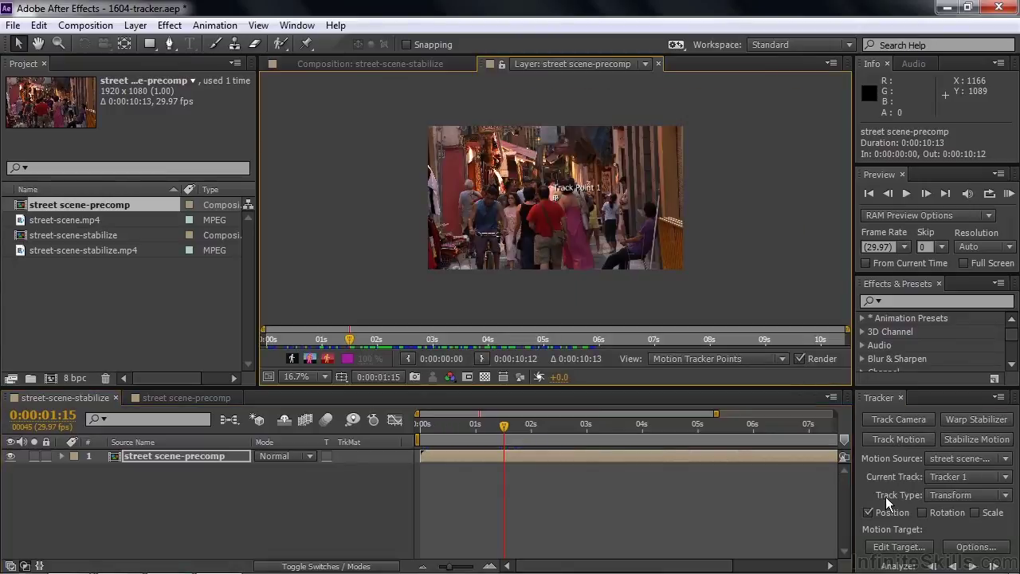
click(1006, 495)
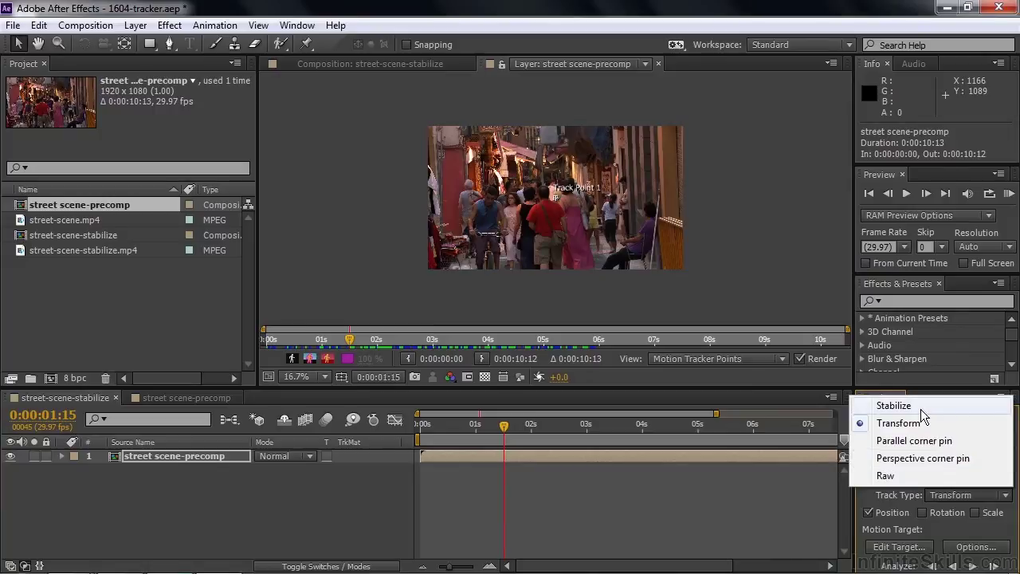
click(802, 486)
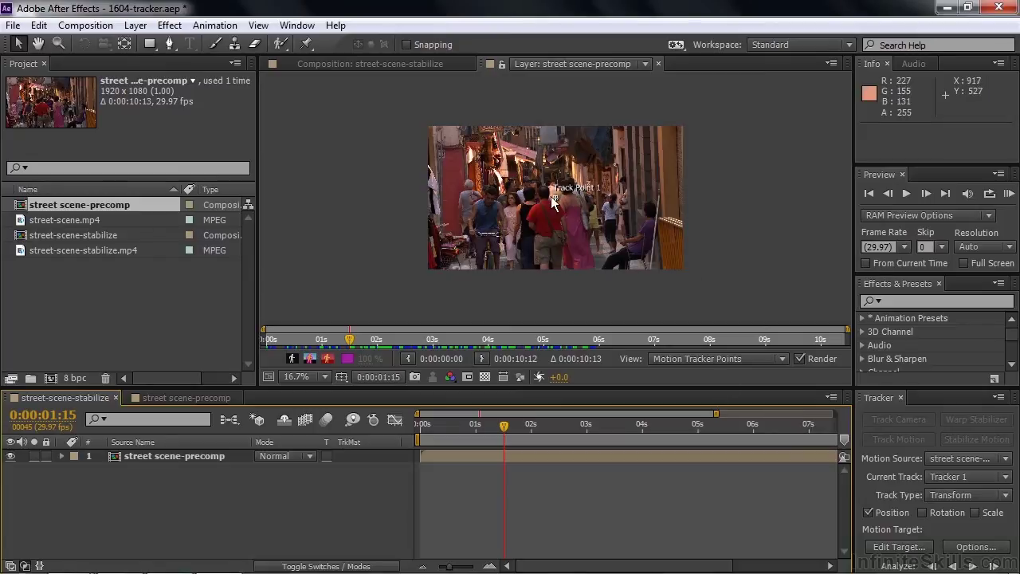
key(ctrl+z)
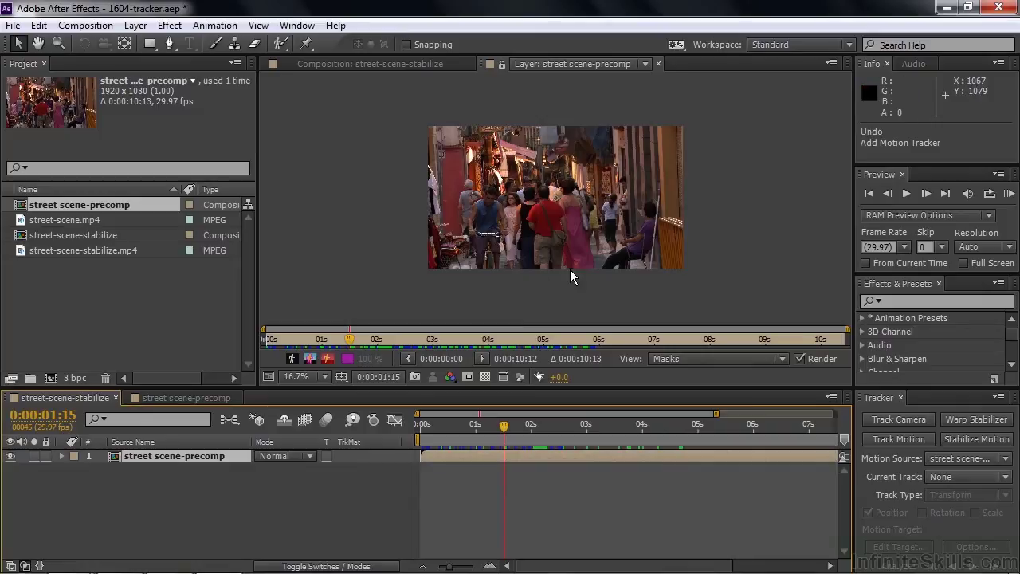
Start a Stabilize Motion track with Rotation enabled, giving two track points
click(985, 444)
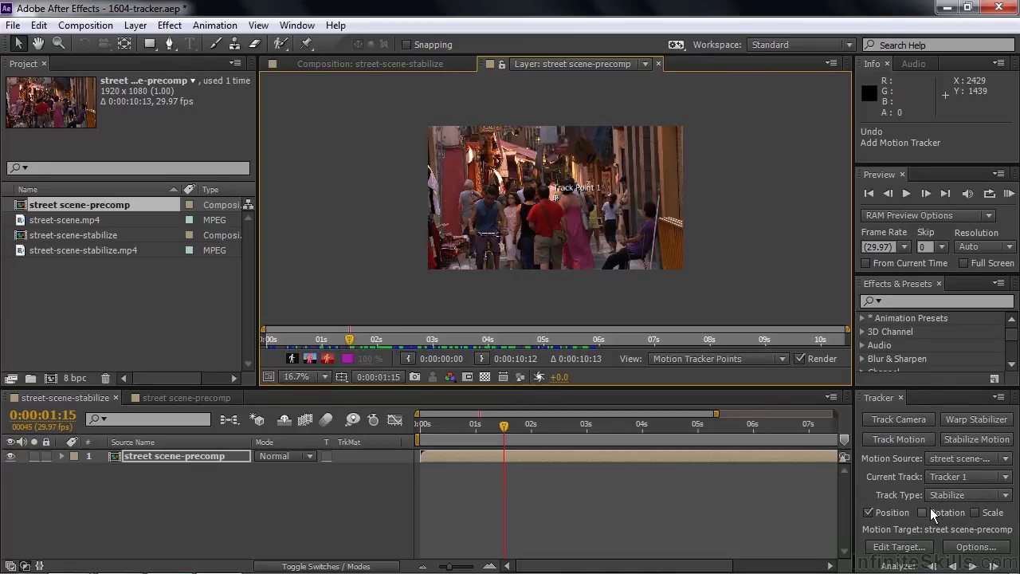
click(922, 512)
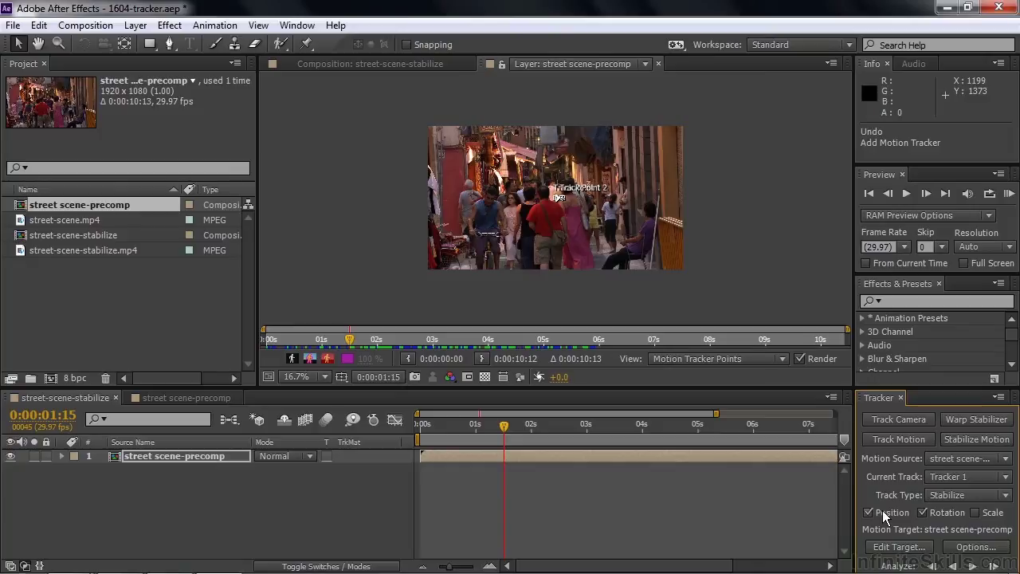
Zoom the Layer view to full size and move Track Point 1 near the frame top, slightly enlarged
key(period)
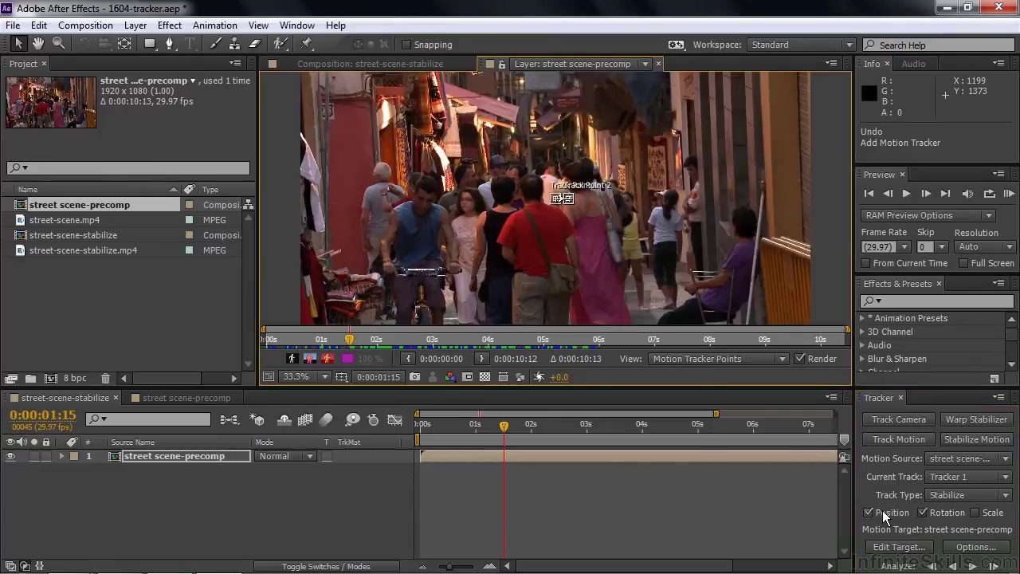
key(period)
key(period)
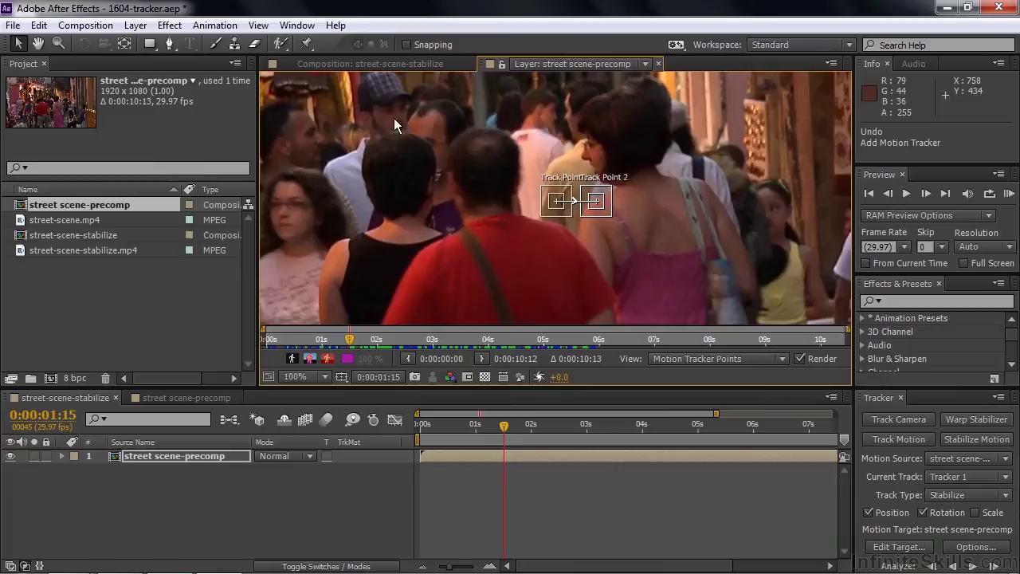
key(h)
mouse_move(375, 158)
mouse_down()
mouse_move(403, 195)
mouse_move(556, 259)
mouse_up()
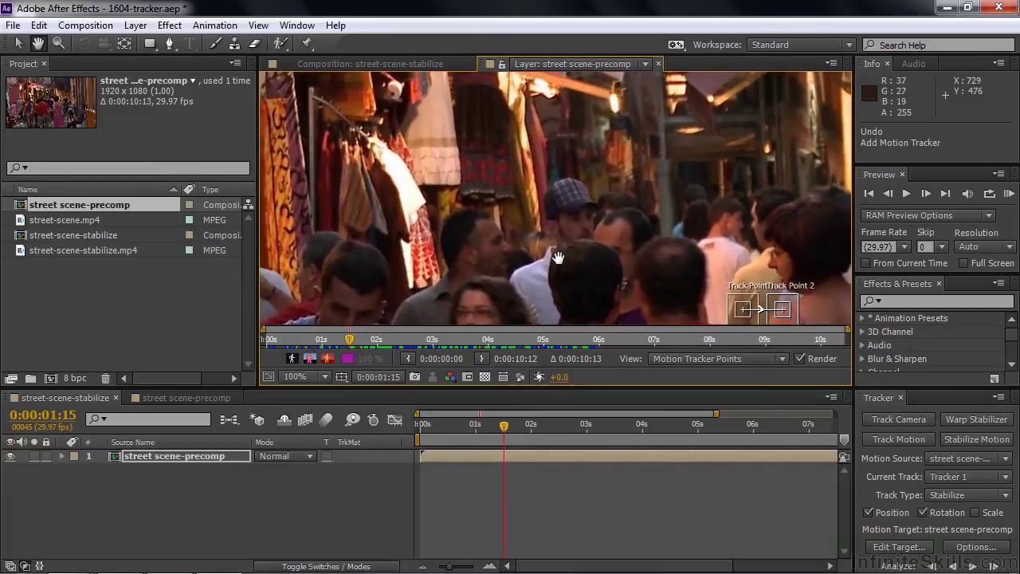
key(v)
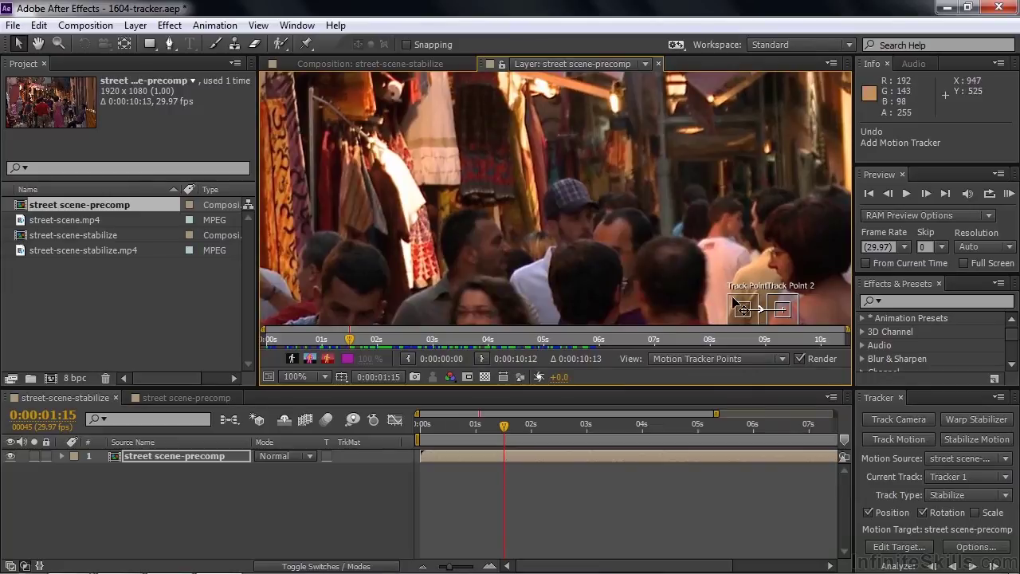
mouse_move(734, 301)
mouse_down()
mouse_move(603, 95)
mouse_move(613, 101)
mouse_up()
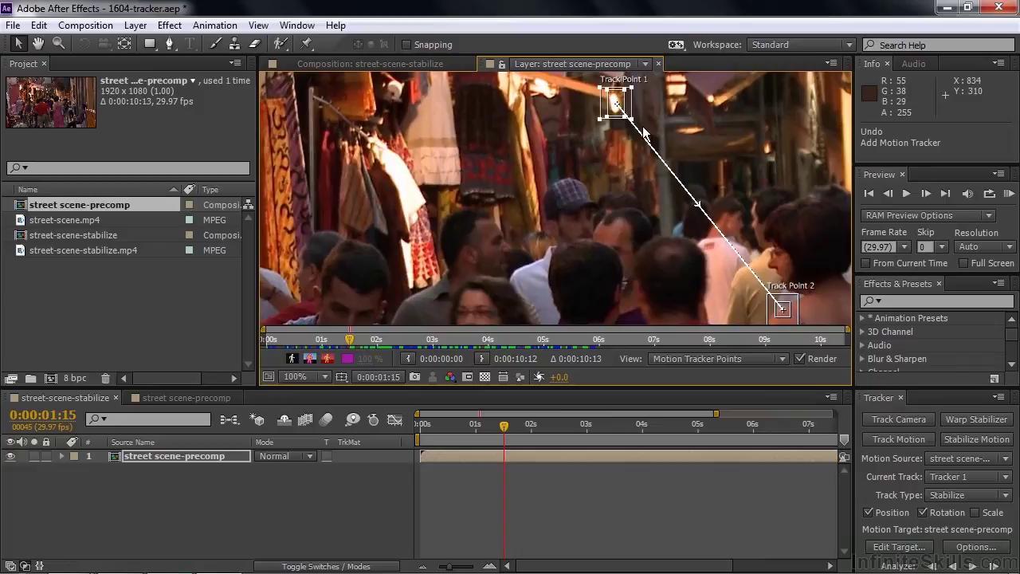
drag(631, 118, 635, 122)
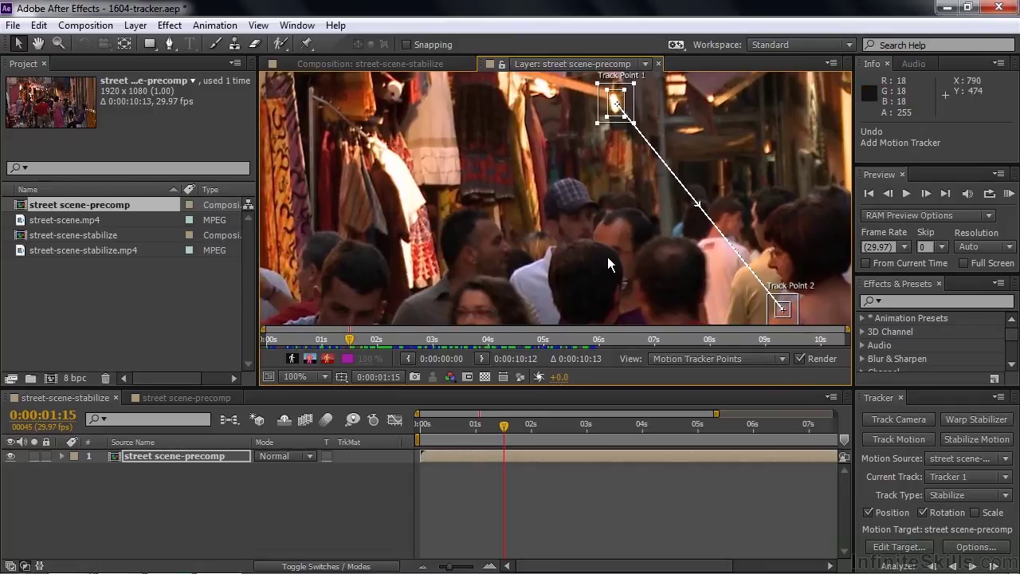
Place Track Point 2 on the bright lamp near the sign, widen its search area, and fit the view
key(h)
drag(622, 260, 570, 185)
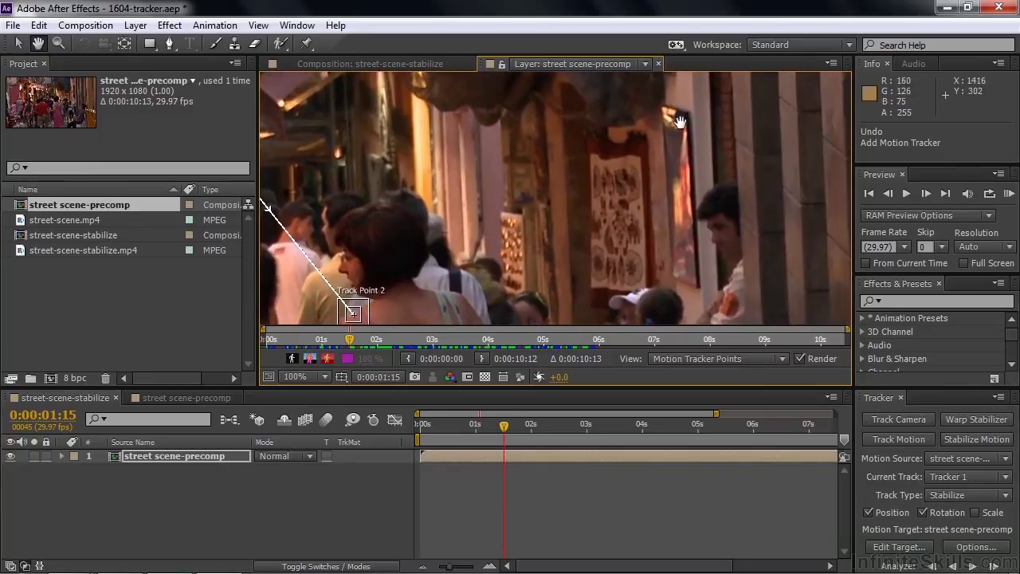
key(v)
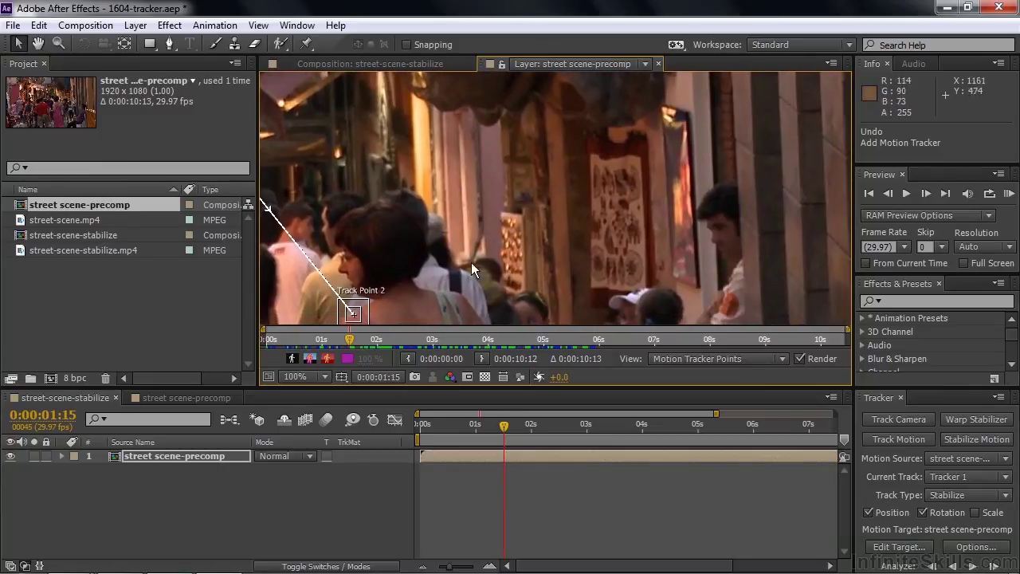
drag(388, 299, 680, 114)
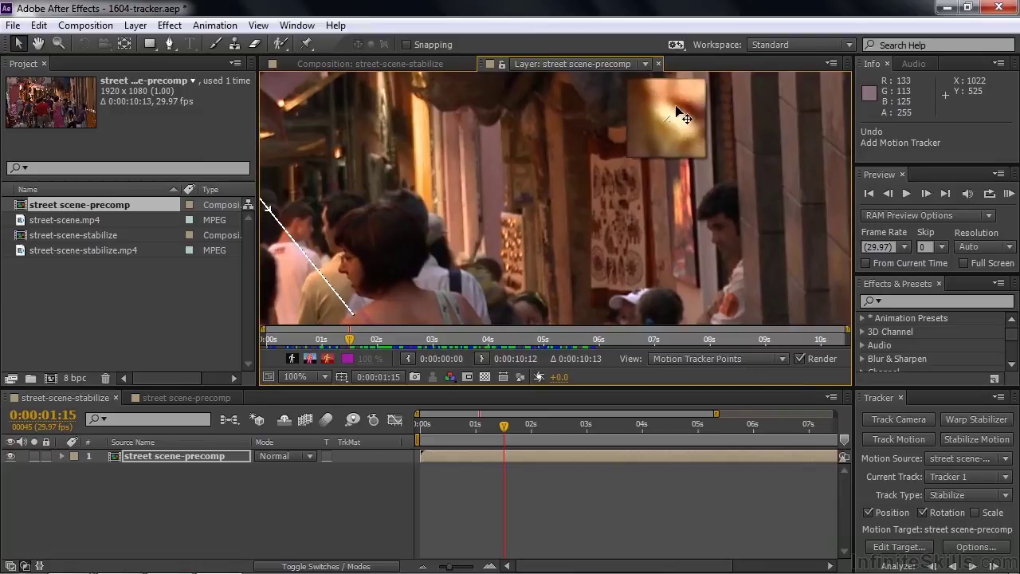
drag(676, 107, 678, 129)
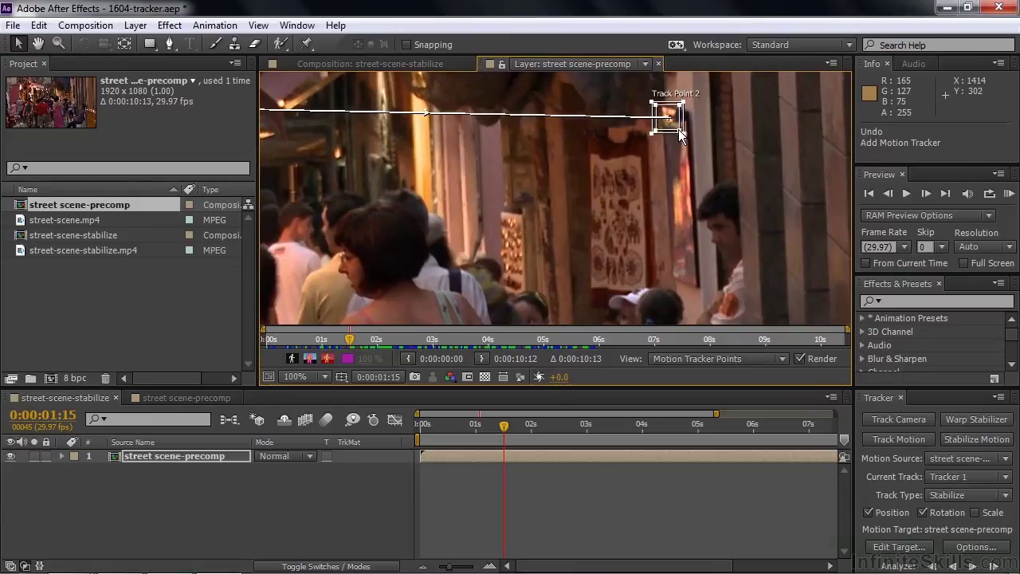
drag(684, 133, 686, 137)
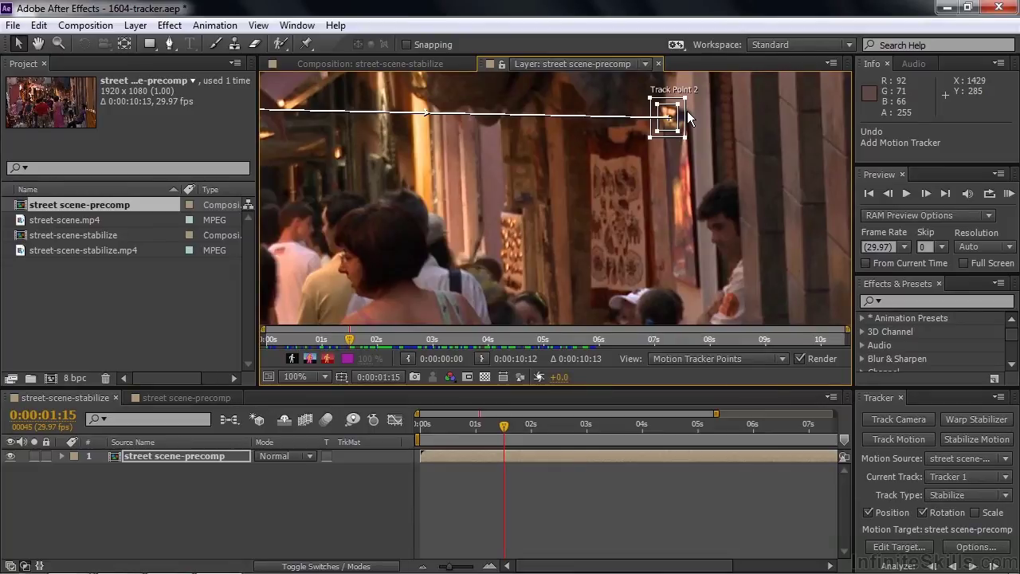
key(shift+slash)
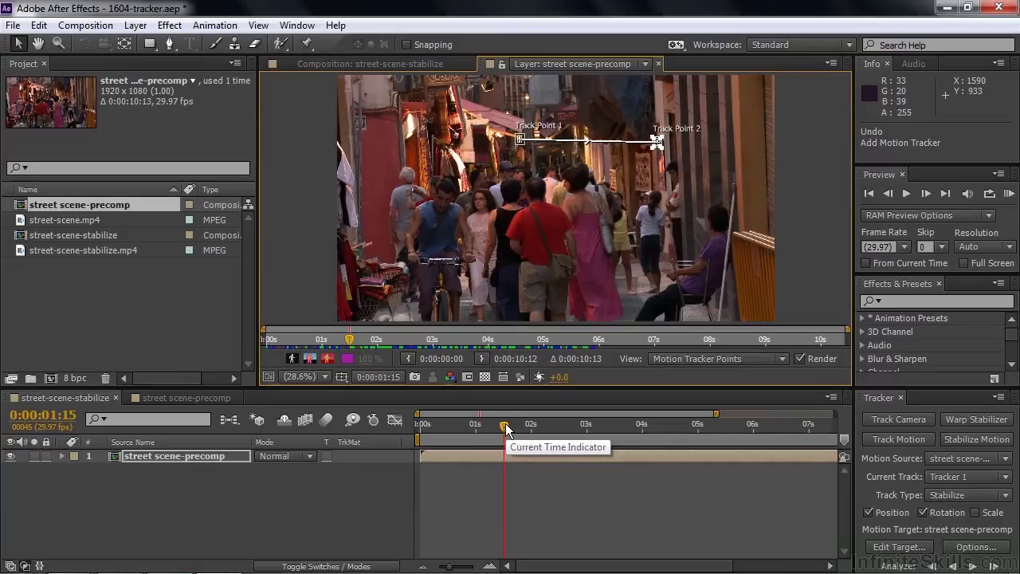
Analyze both track points backward to the start, then forward from 0:00:01:15 to about 0:00:07:20
click(953, 567)
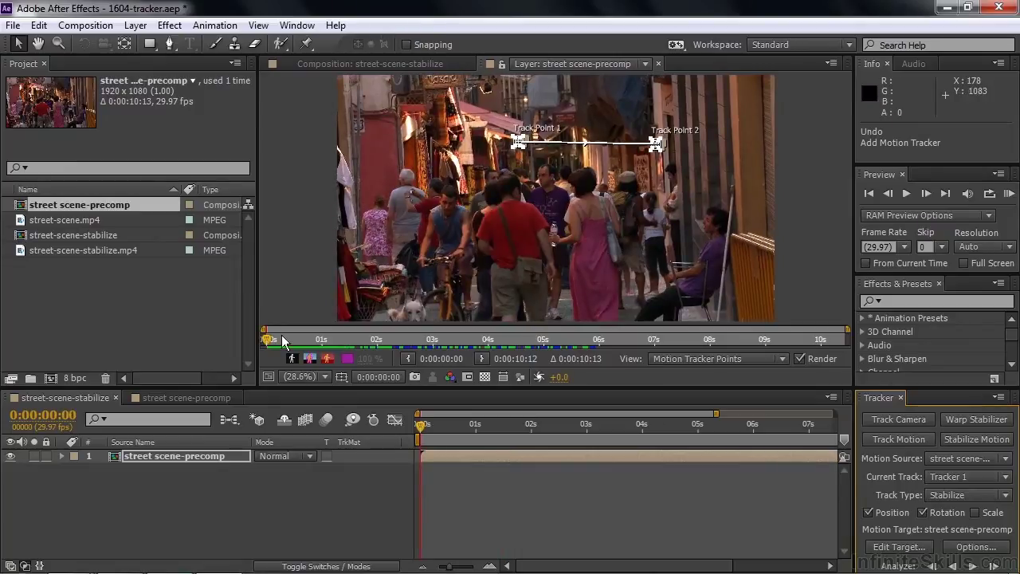
drag(267, 343, 349, 339)
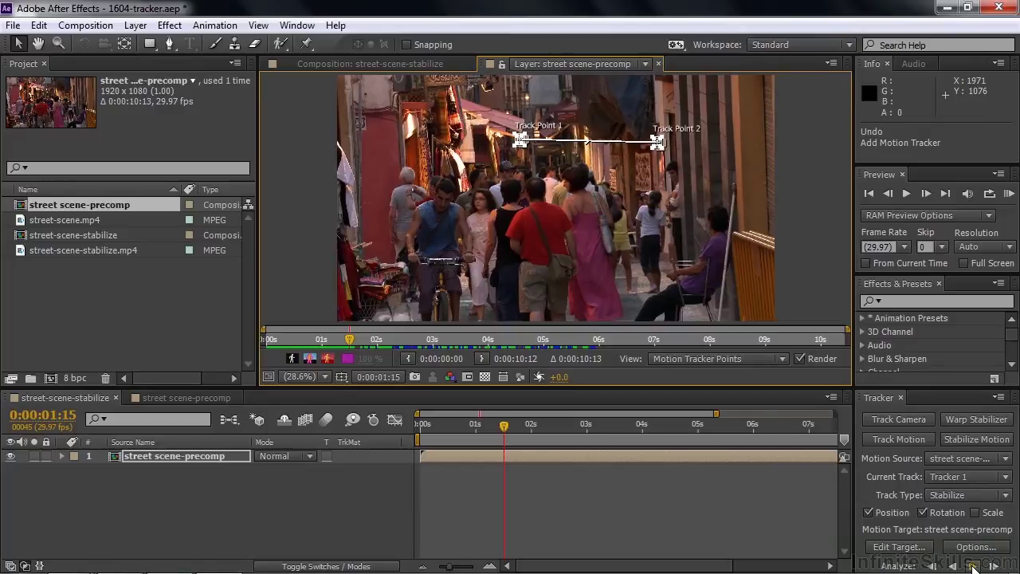
click(973, 565)
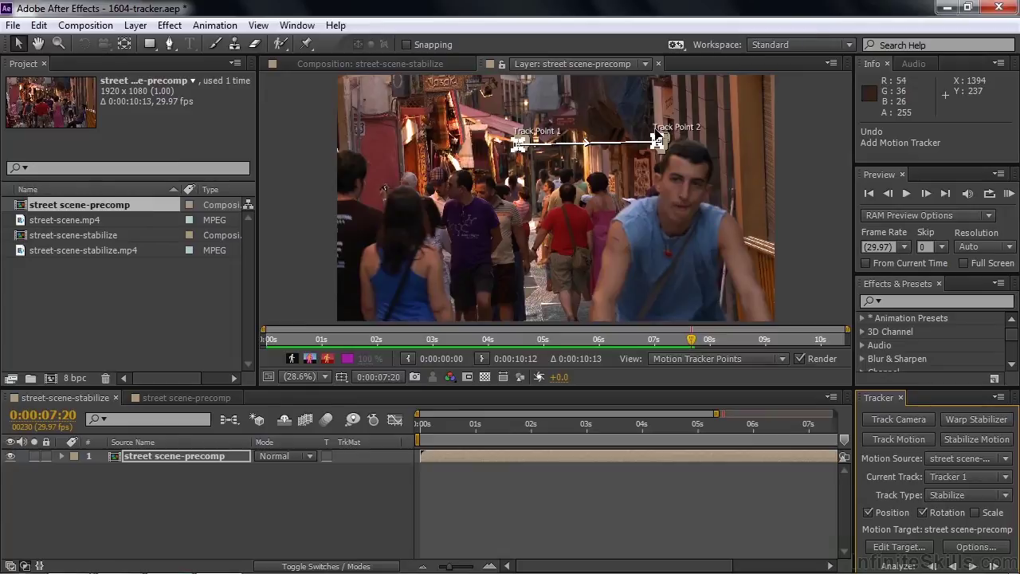
At 200% zoom, realign Track Point 2 on the lamp at 0:00:07:14 and re-analyze forward to 0:00:10:12
scroll(656, 137, up, 1)
key(period)
key(period)
key(period)
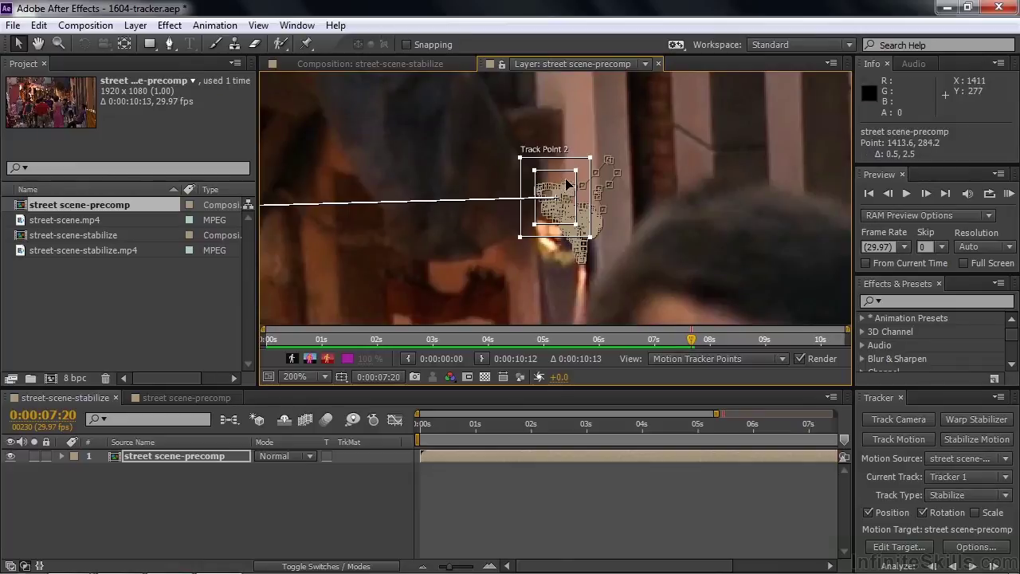
drag(571, 165, 564, 211)
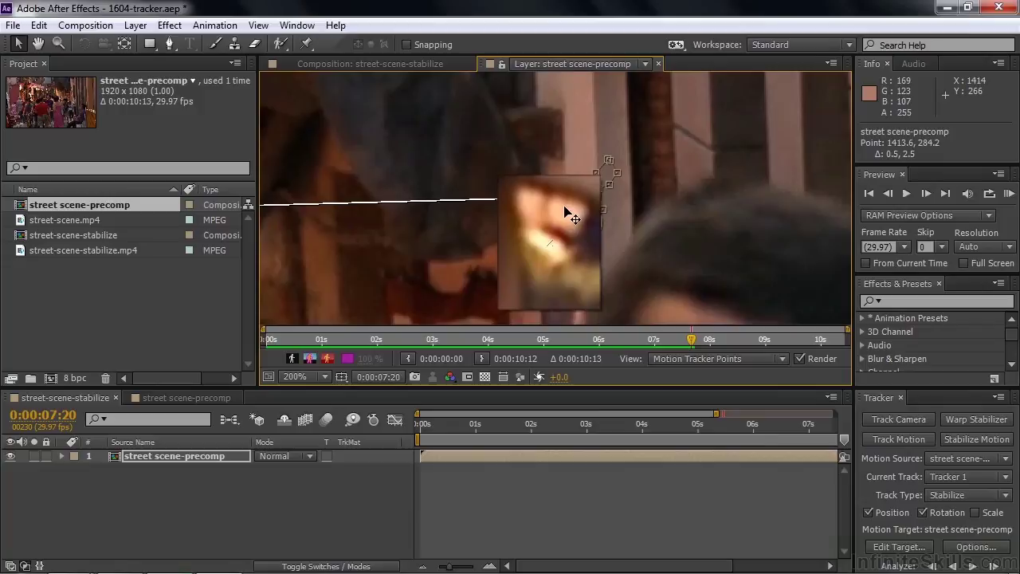
drag(564, 211, 565, 211)
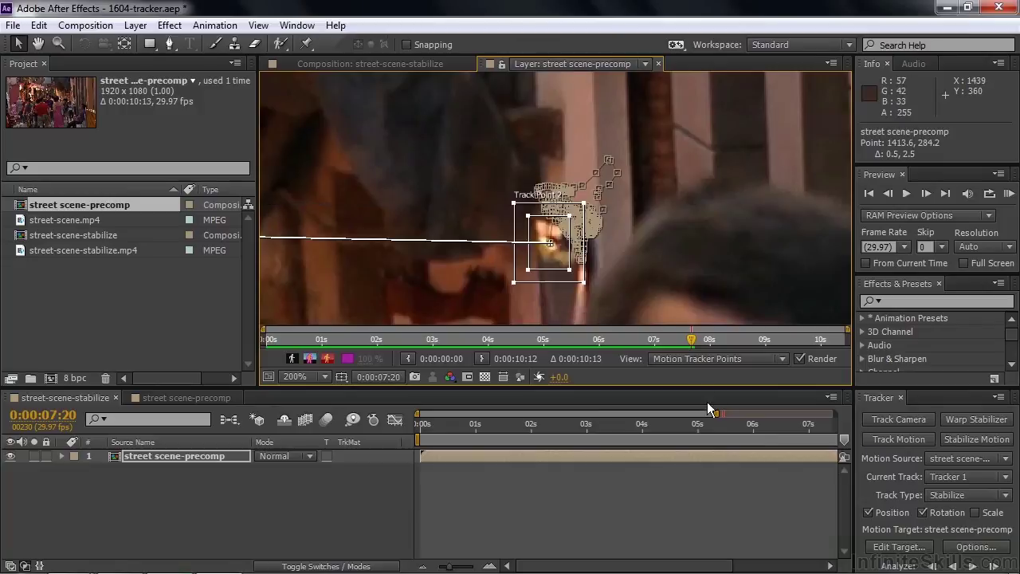
drag(690, 338, 682, 342)
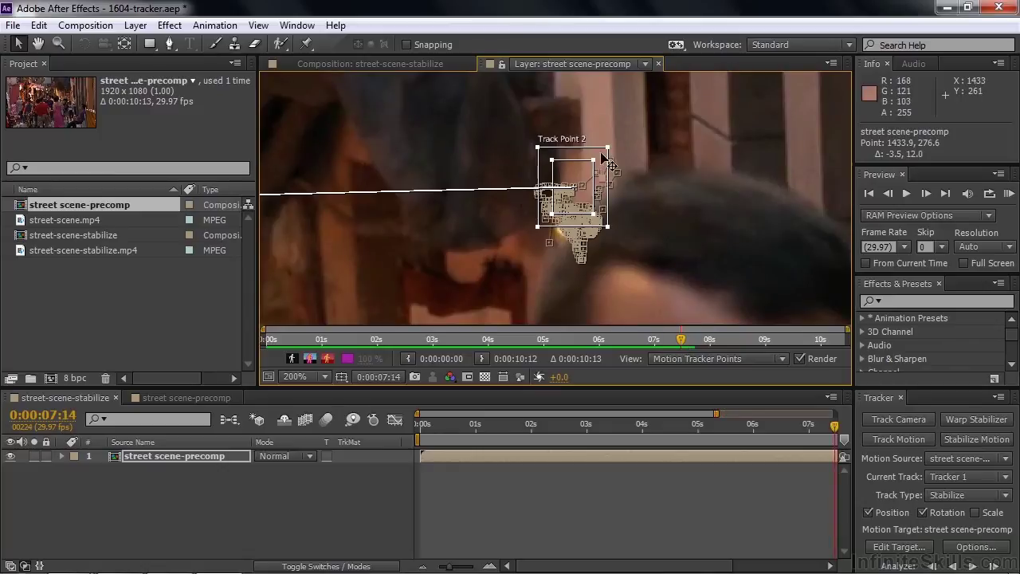
drag(595, 161, 593, 200)
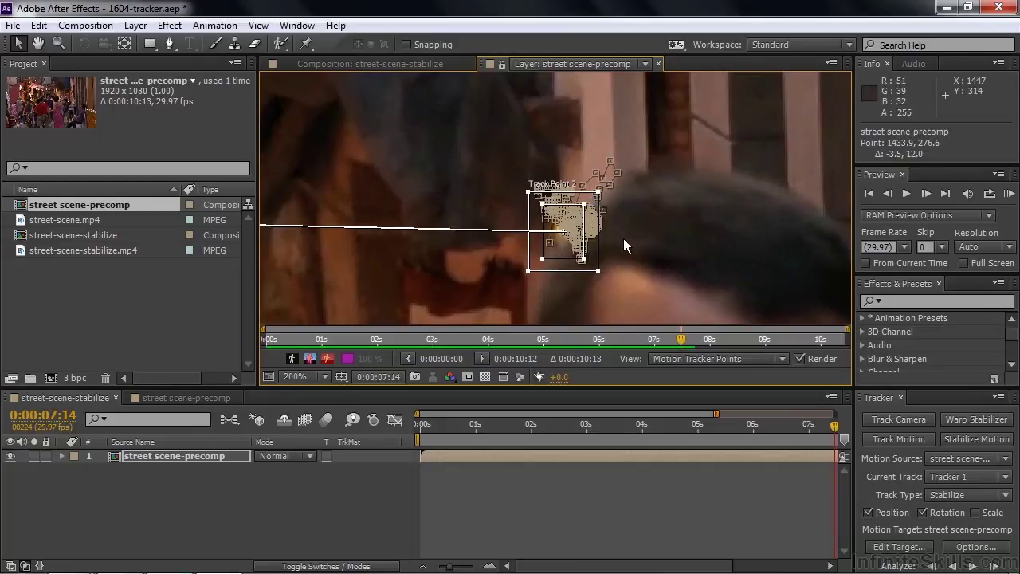
click(973, 564)
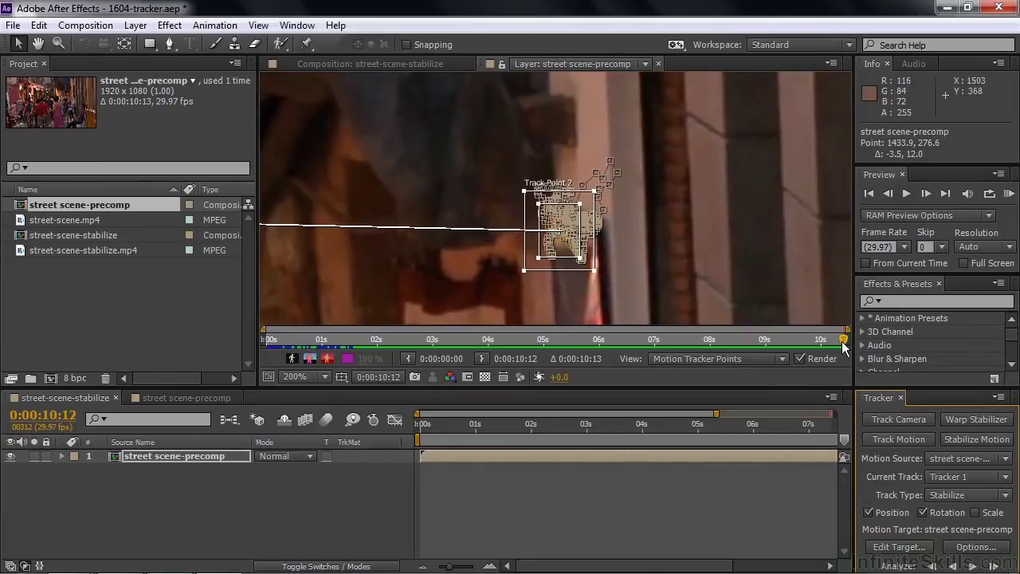
drag(843, 340, 652, 348)
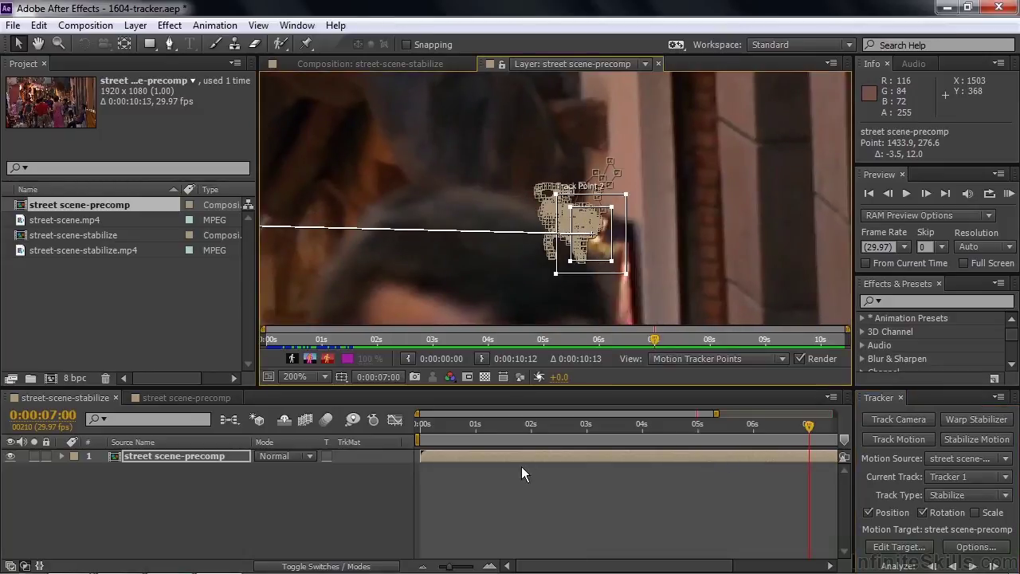
Reveal both track points' keyframes with U, zoom the timeline, and inspect them up to 0:00:07:15
key(u)
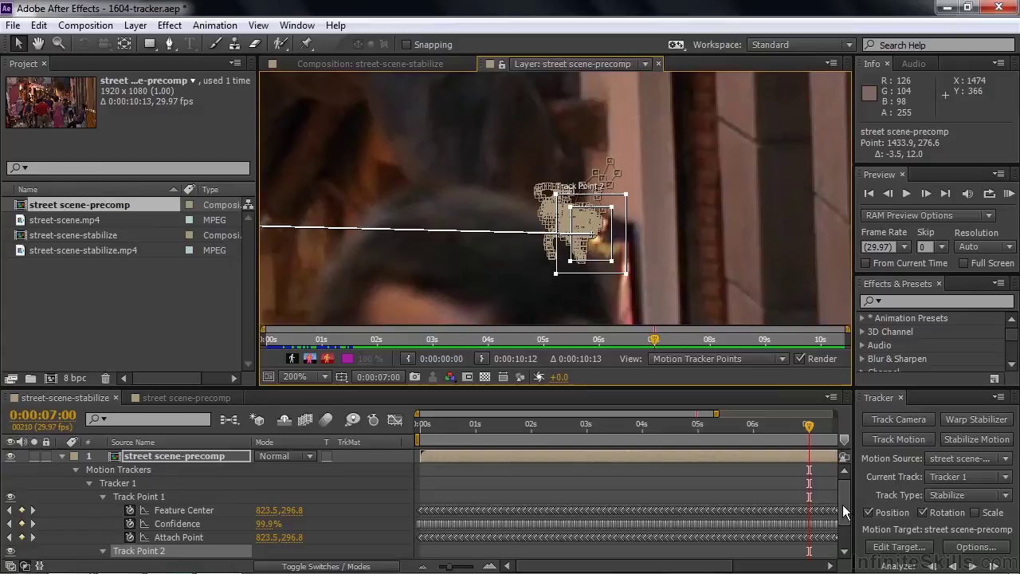
scroll(843, 511, down, 3)
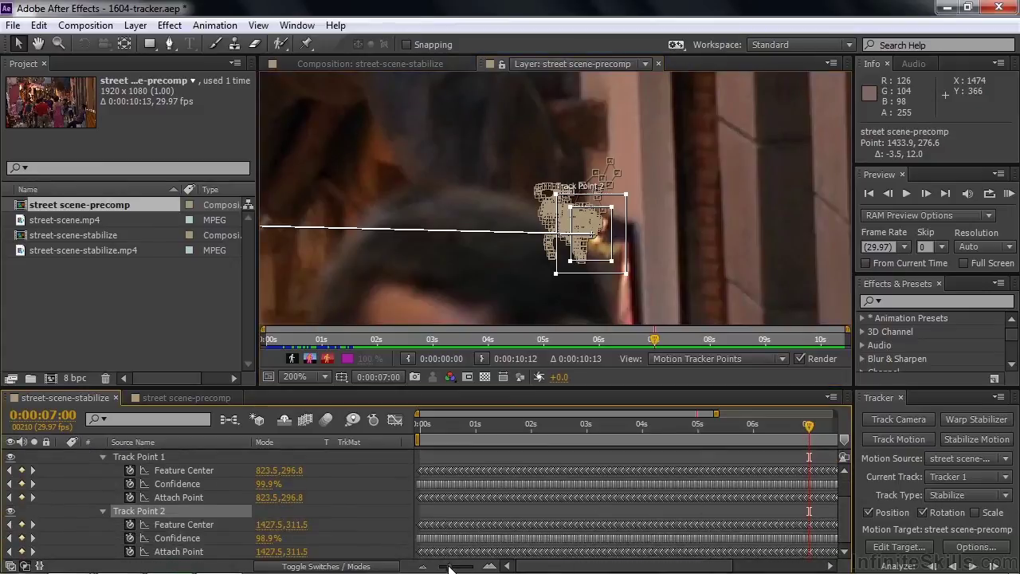
drag(449, 567, 469, 567)
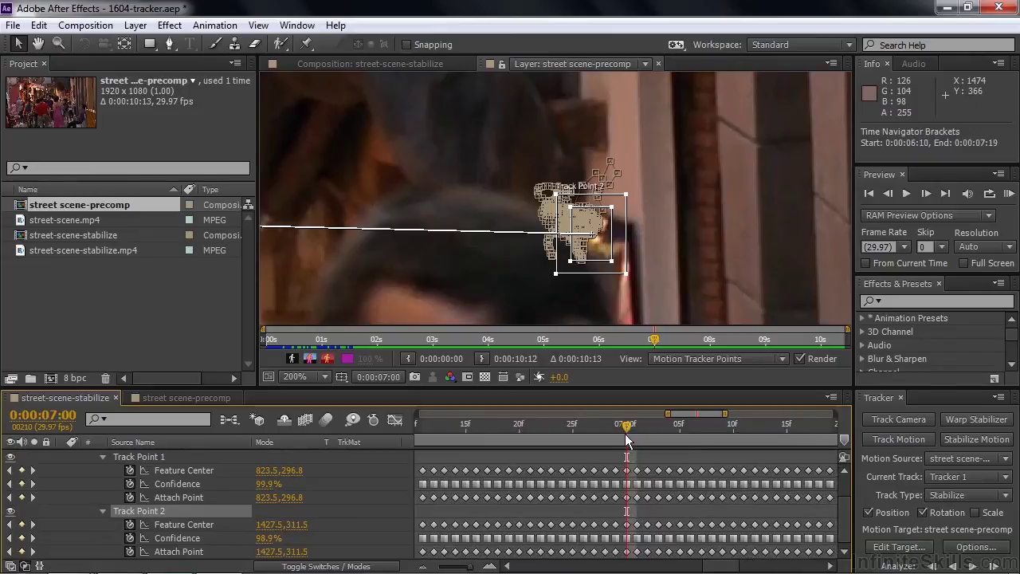
drag(625, 431, 634, 443)
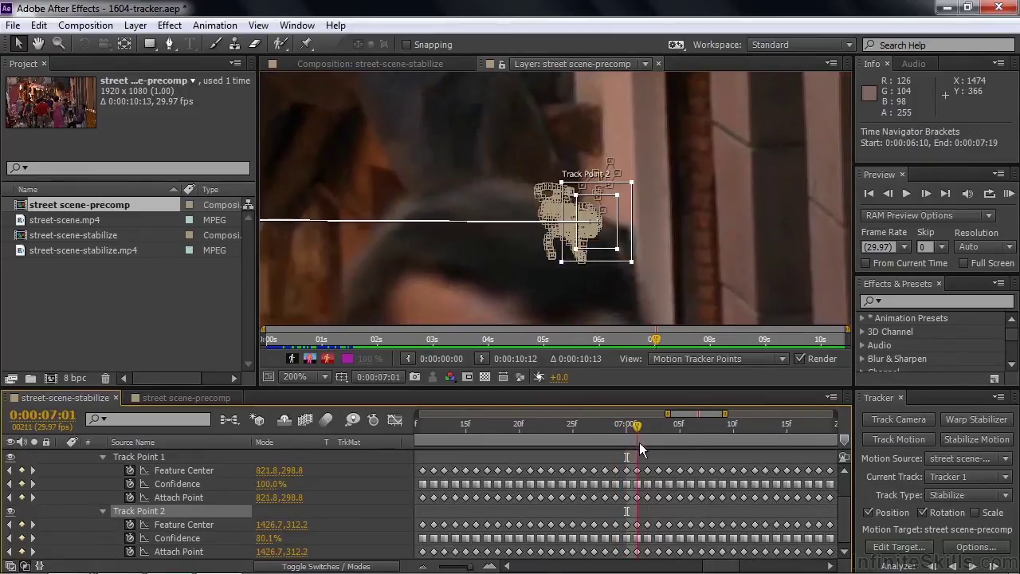
click(638, 524)
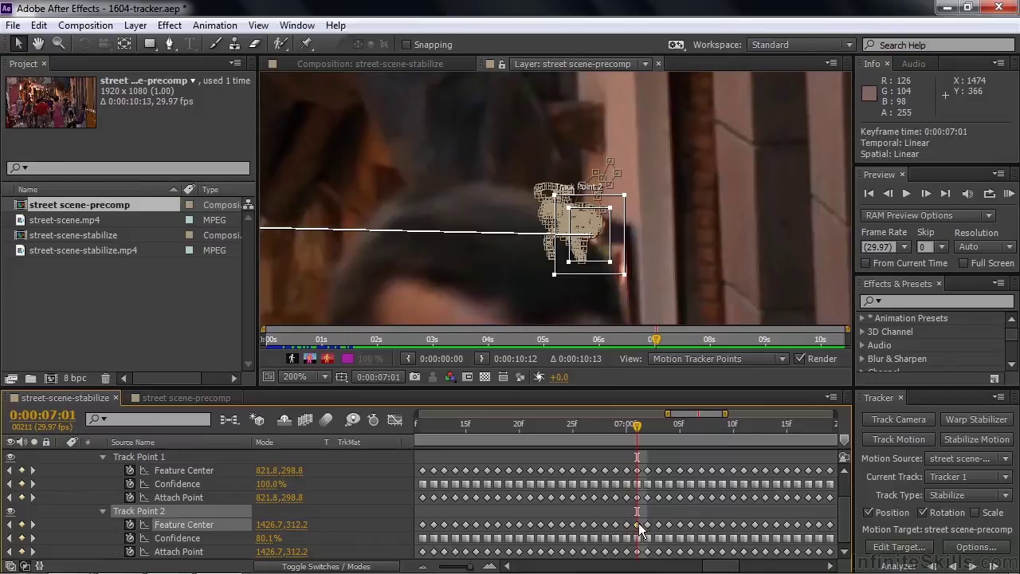
click(424, 566)
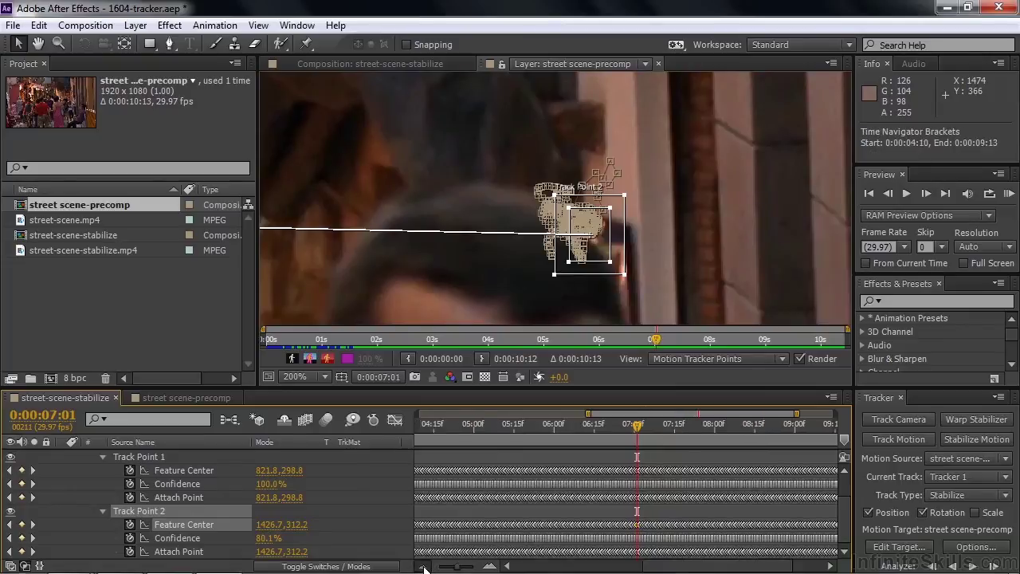
click(423, 566)
drag(672, 427, 696, 431)
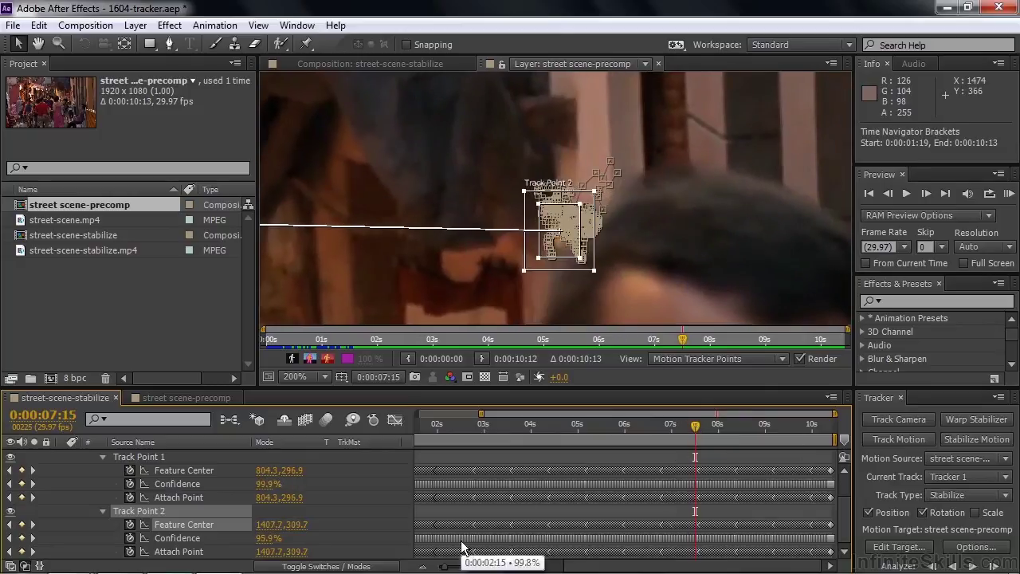
Delete Track Point 2's faulty keyframes up to 0:00:07:15 and check the track at 0:00:06:27
drag(452, 568, 470, 567)
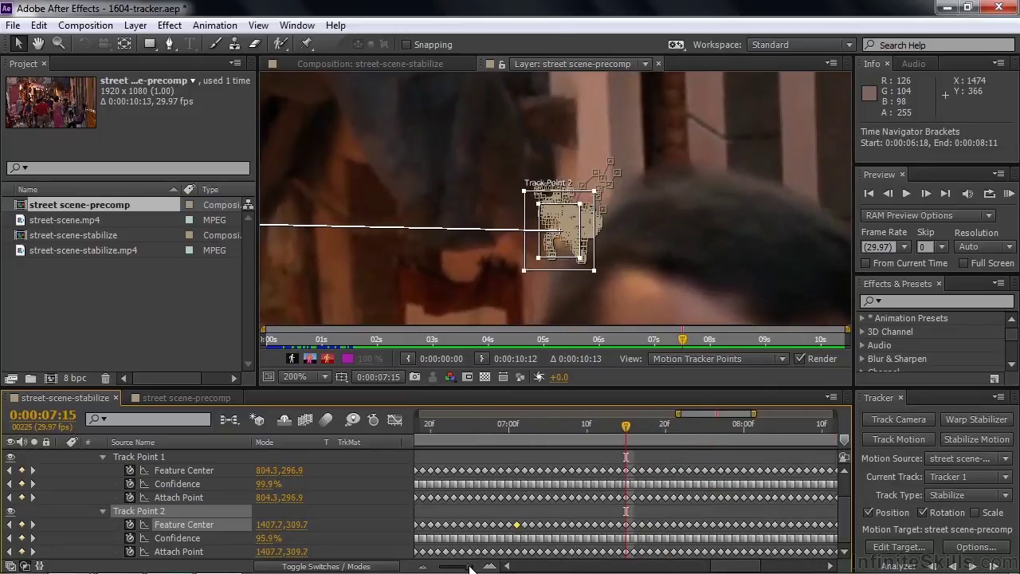
drag(517, 510, 624, 560)
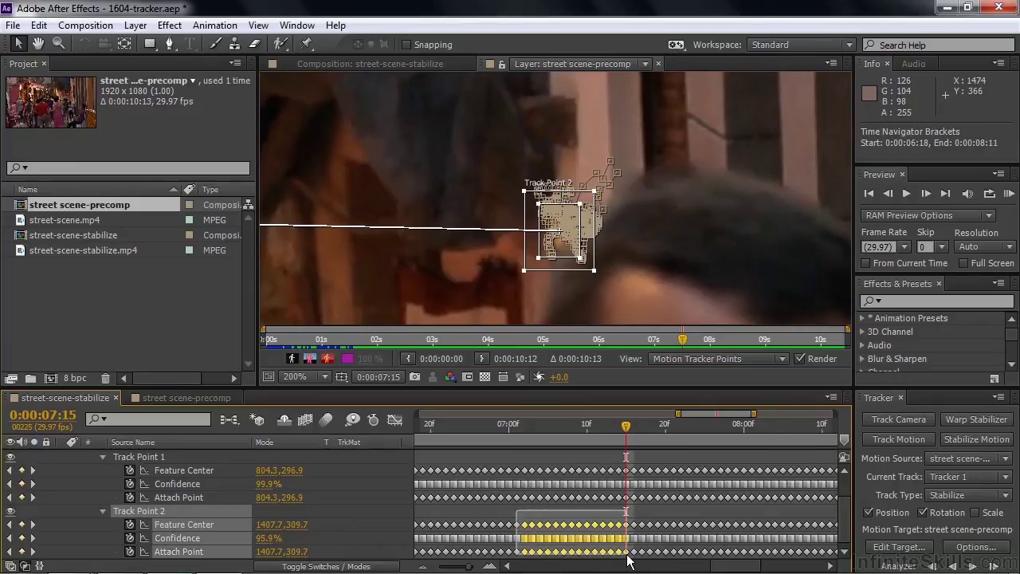
drag(624, 561, 631, 562)
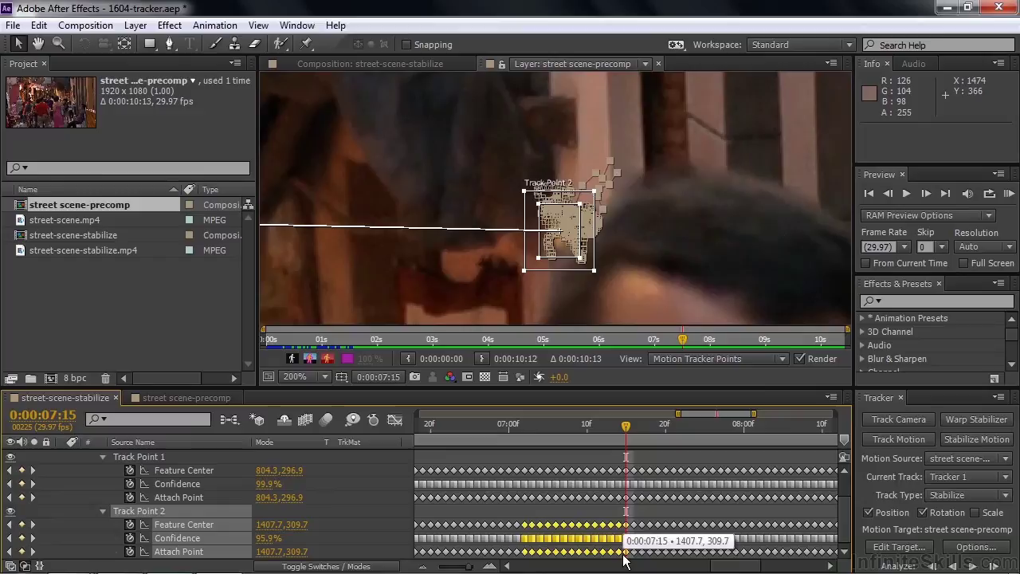
key(Delete)
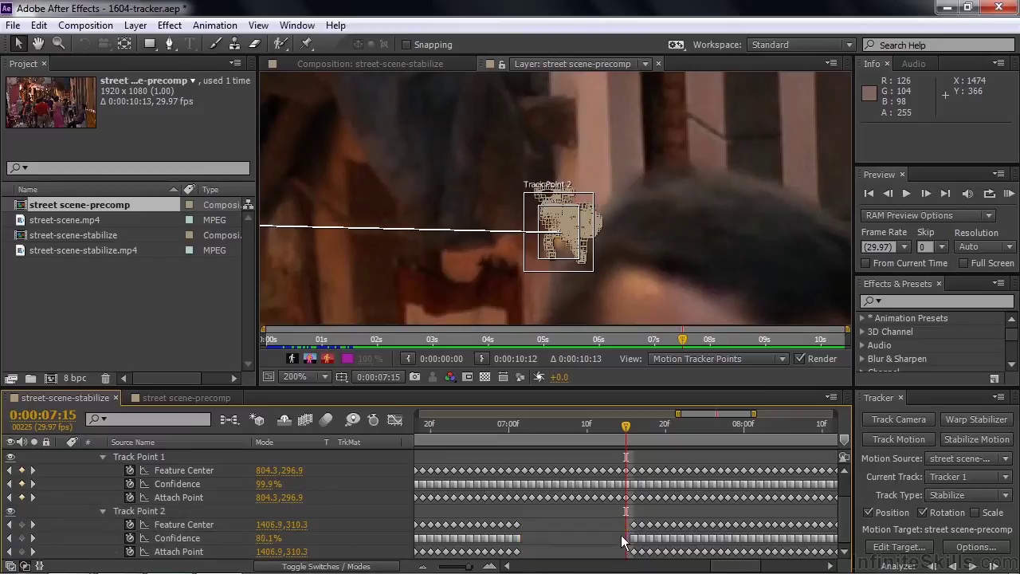
mouse_move(626, 435)
mouse_down()
mouse_move(519, 470)
mouse_move(647, 502)
mouse_move(484, 517)
mouse_up()
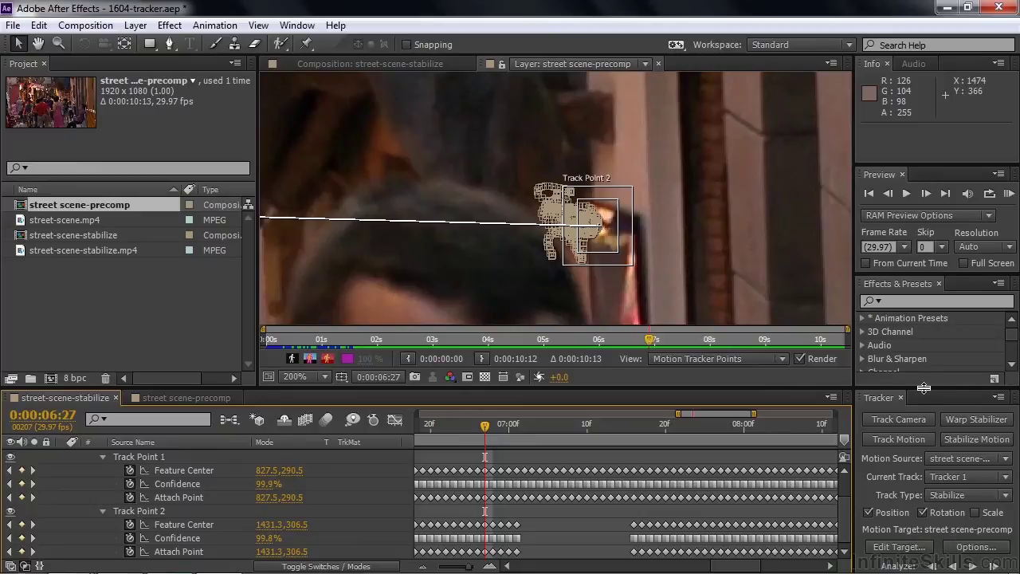
Apply the Tracker's position and rotation track to street scene-precomp in both X and Y
drag(922, 387, 920, 342)
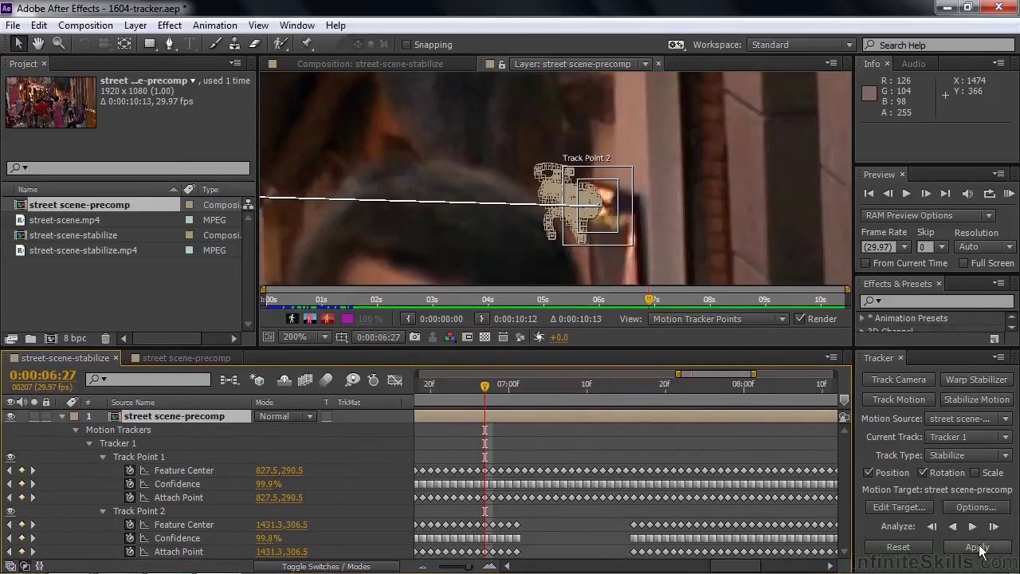
click(978, 547)
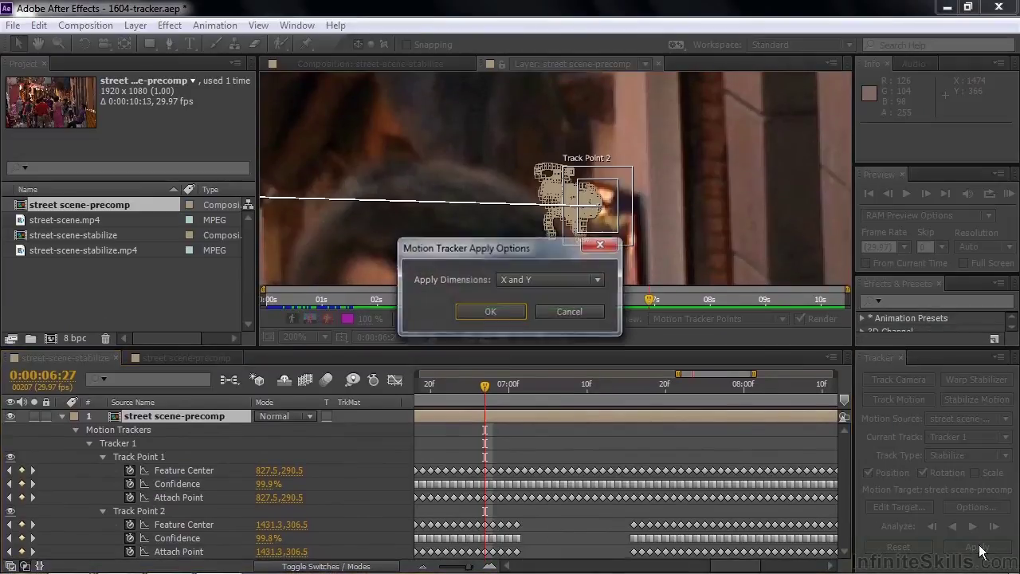
click(491, 312)
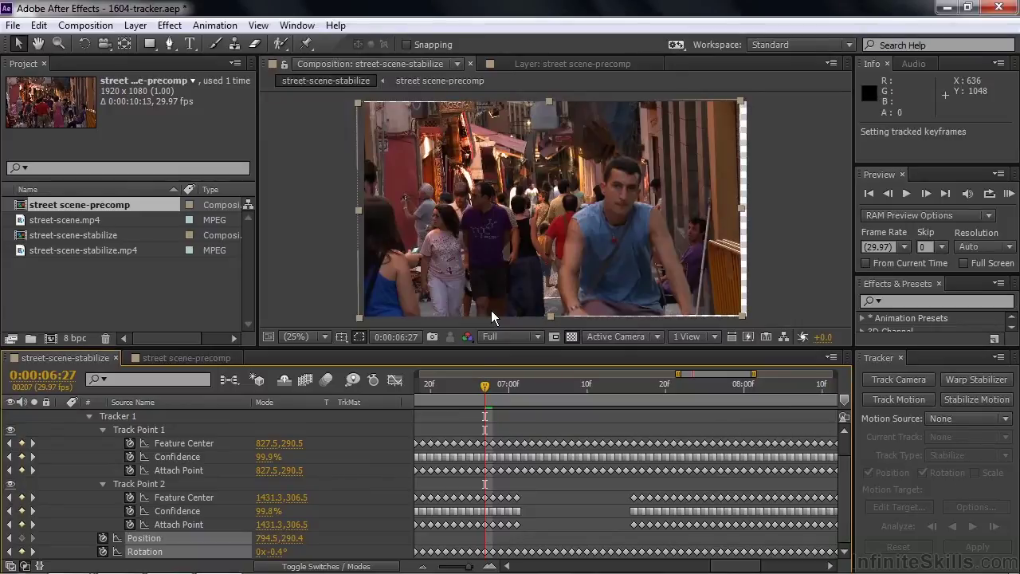
Return to the comp start, zoom the timeline out, and RAM-preview the stabilized footage
key(Home)
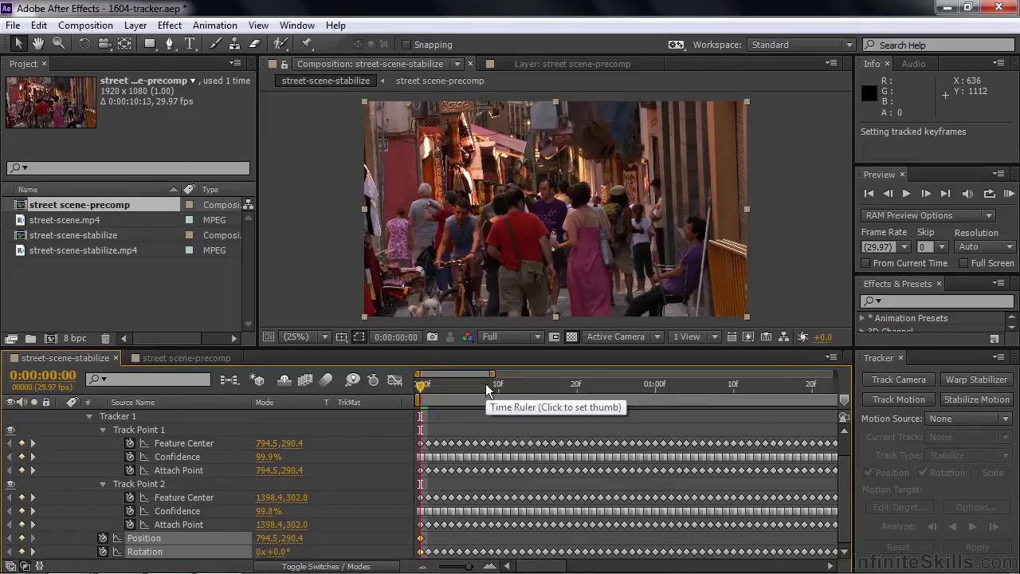
key(minus)
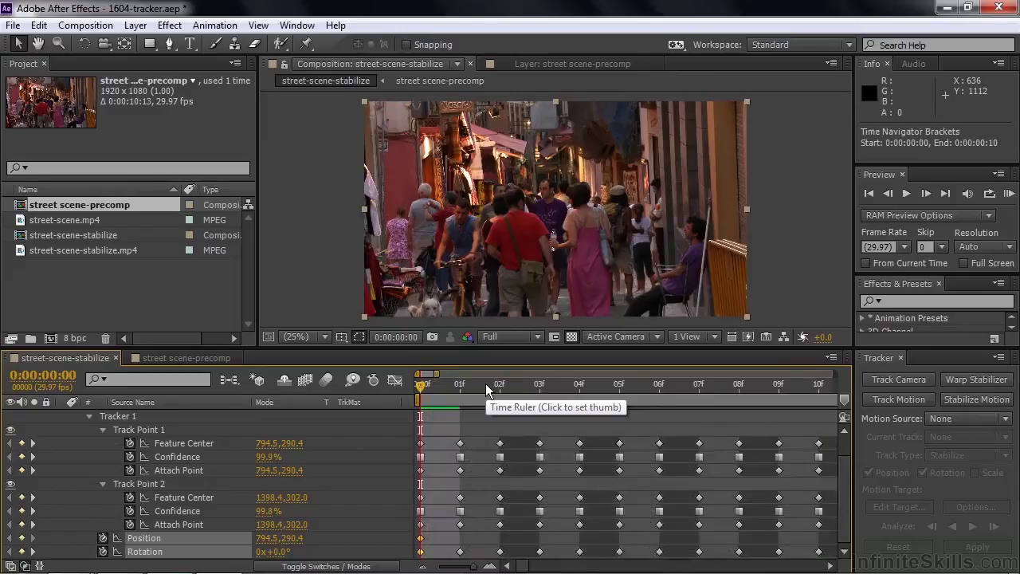
key(minus)
key(space)
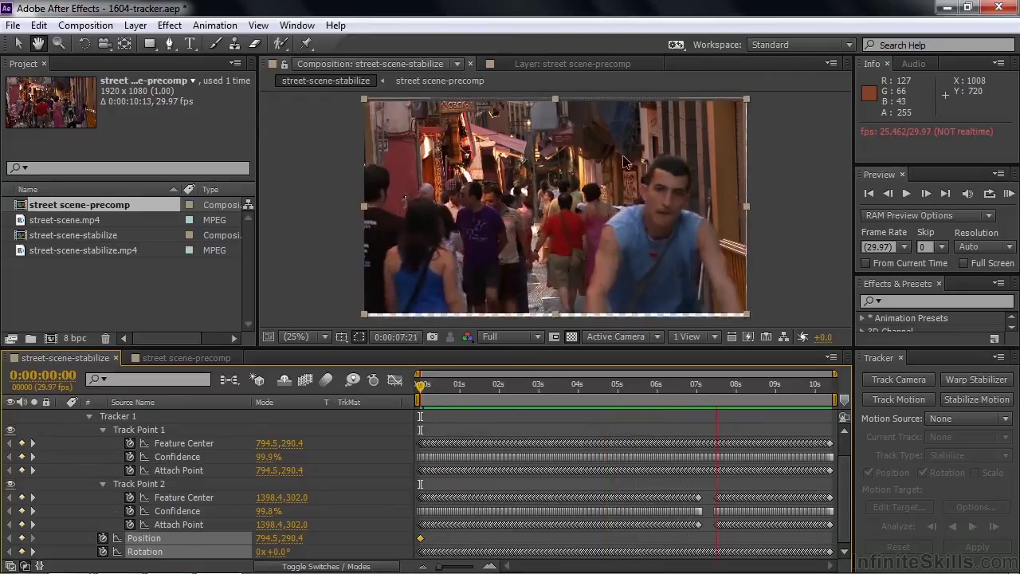
key(space)
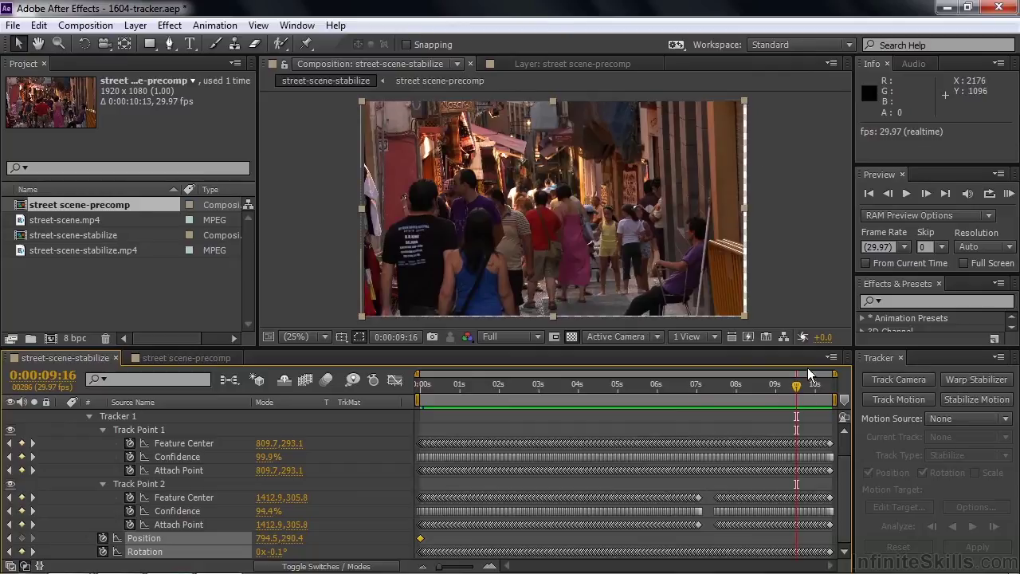
mouse_move(797, 385)
mouse_down()
mouse_move(675, 399)
mouse_move(687, 402)
mouse_up()
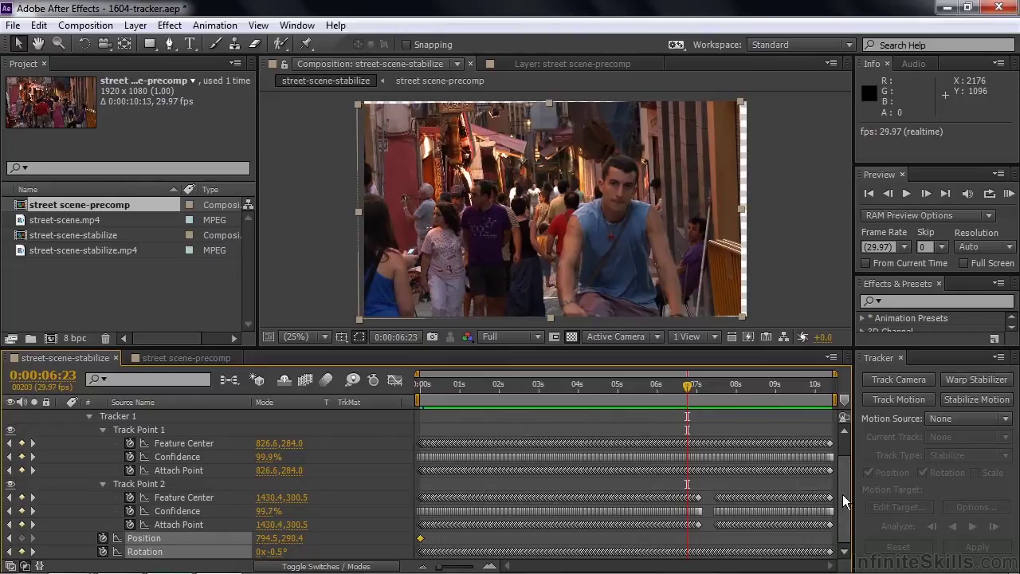
drag(842, 494, 841, 445)
Scale the street scene-precomp layer to 102.7%, then scrub back to 0:00:04:04 to check edges
click(60, 416)
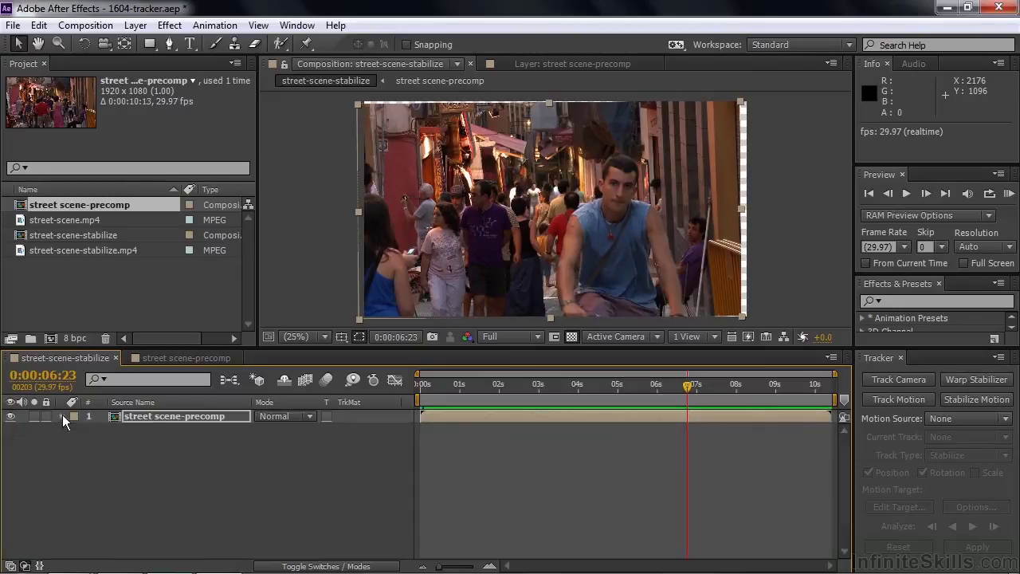
key(s)
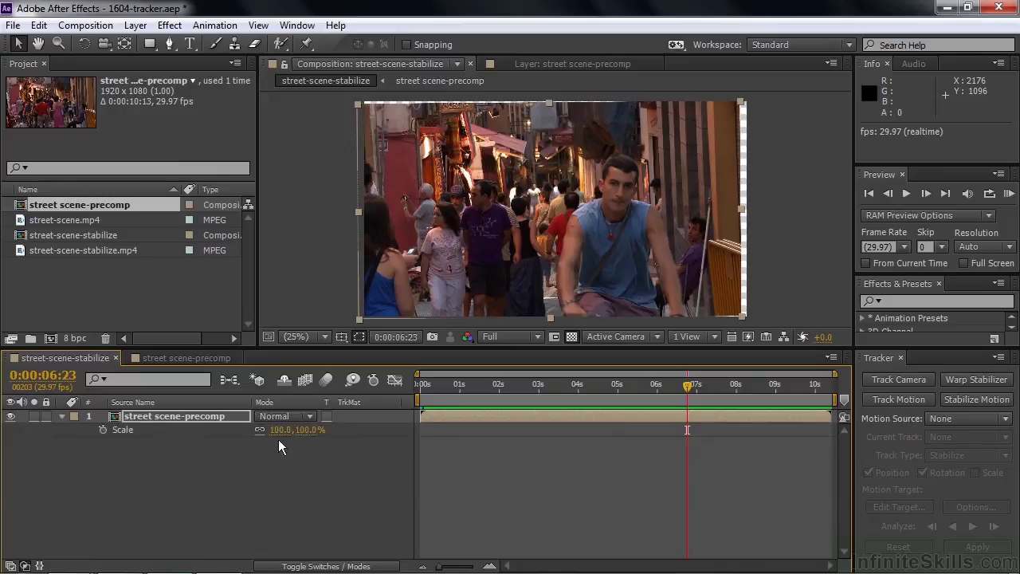
drag(278, 430, 280, 430)
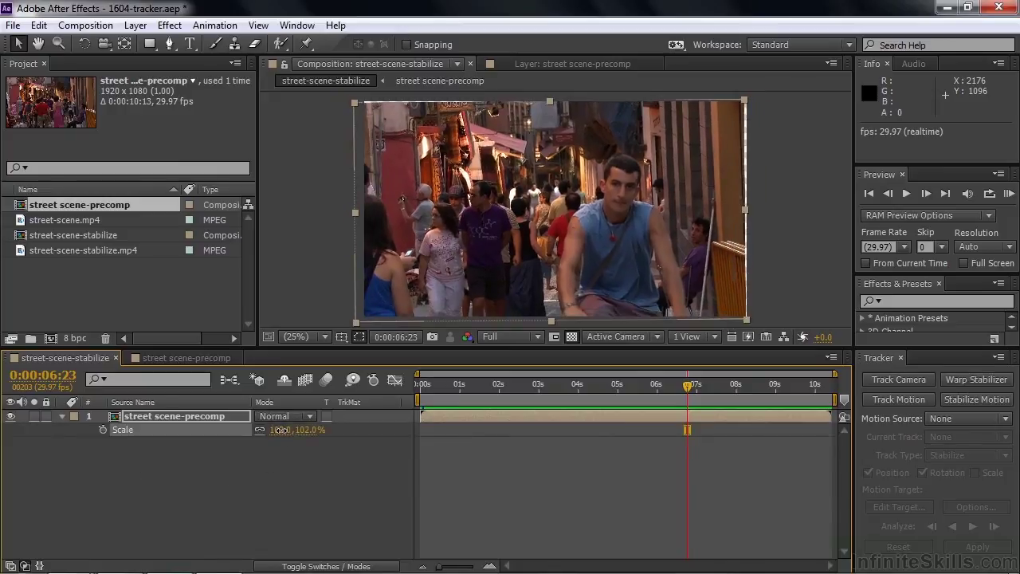
drag(280, 430, 300, 435)
mouse_move(689, 396)
mouse_down()
mouse_move(610, 402)
mouse_move(555, 425)
mouse_up()
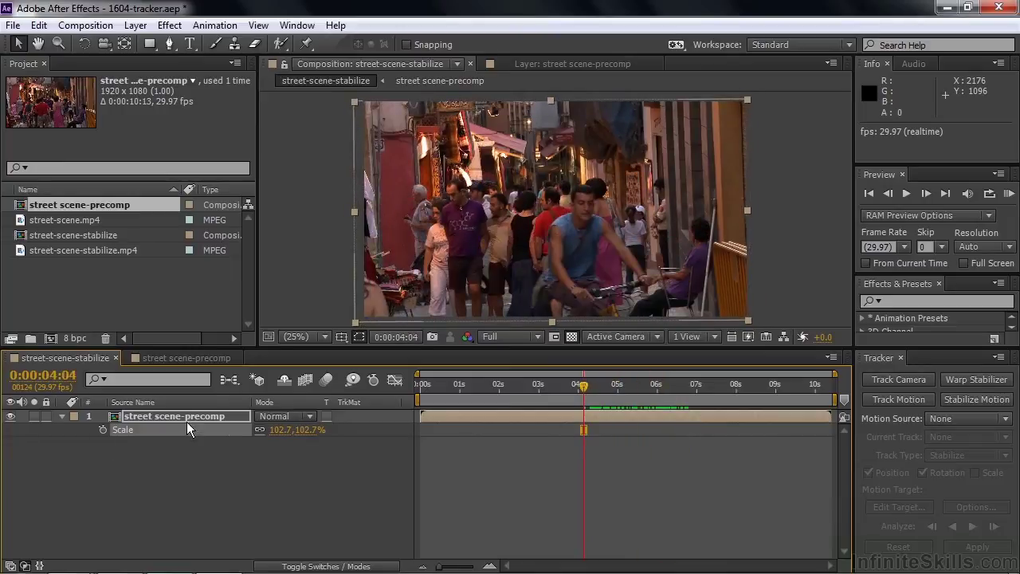
Show Anchor Point, Rotation and Position, and move the Position keyframe from 0:00 to 0:00:04:04
key(shift+a)
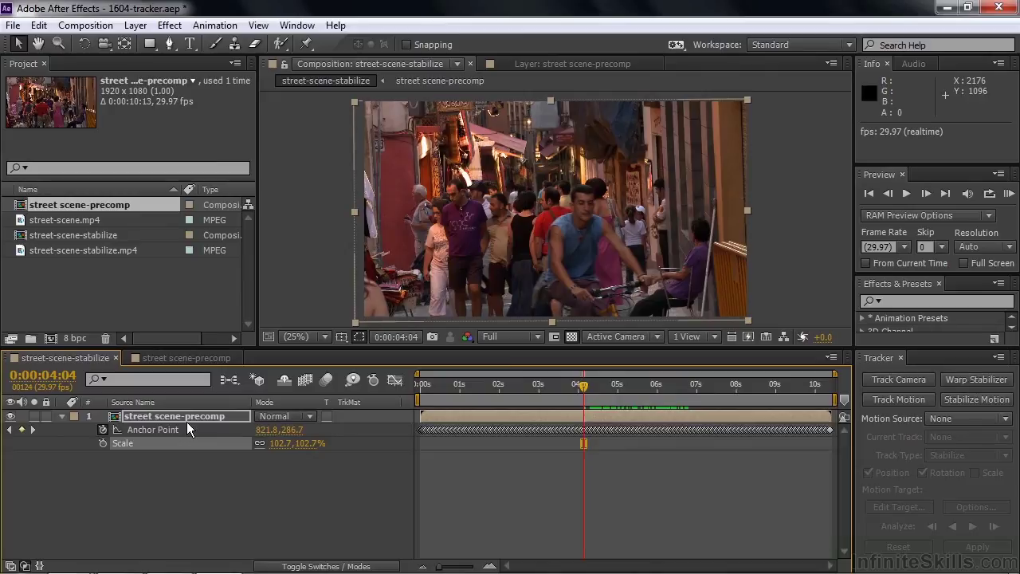
key(shift+r)
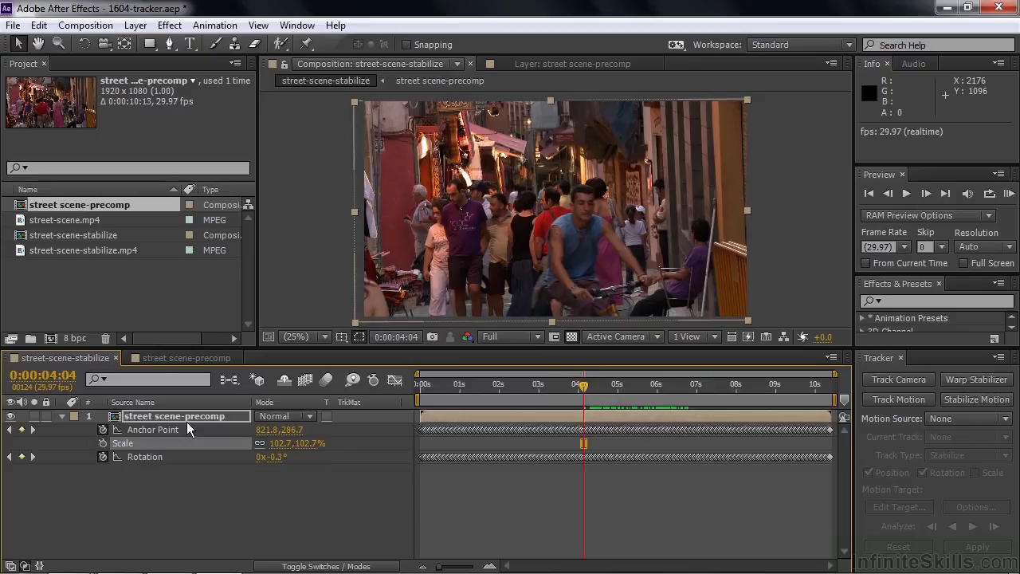
key(shift+p)
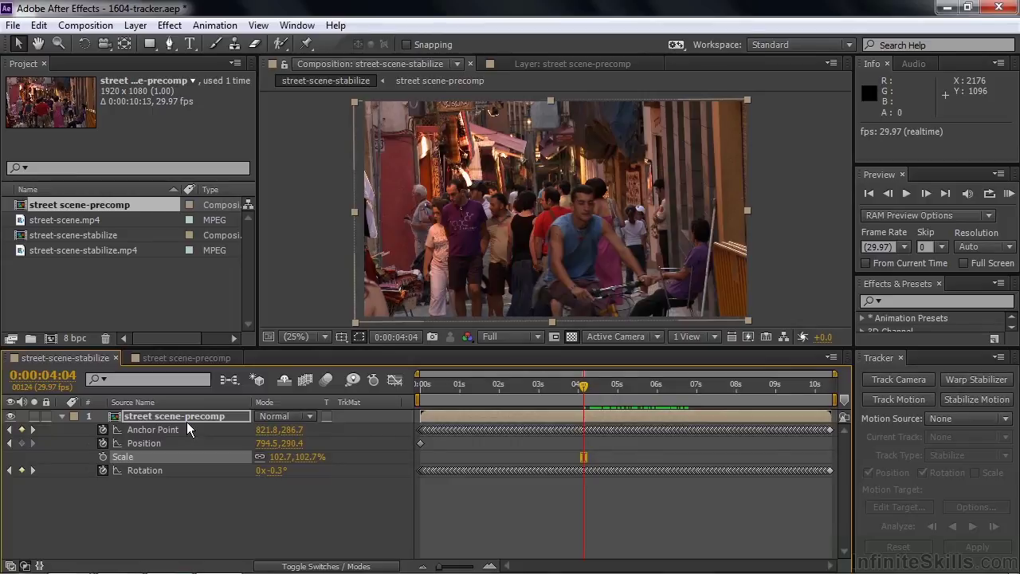
click(419, 445)
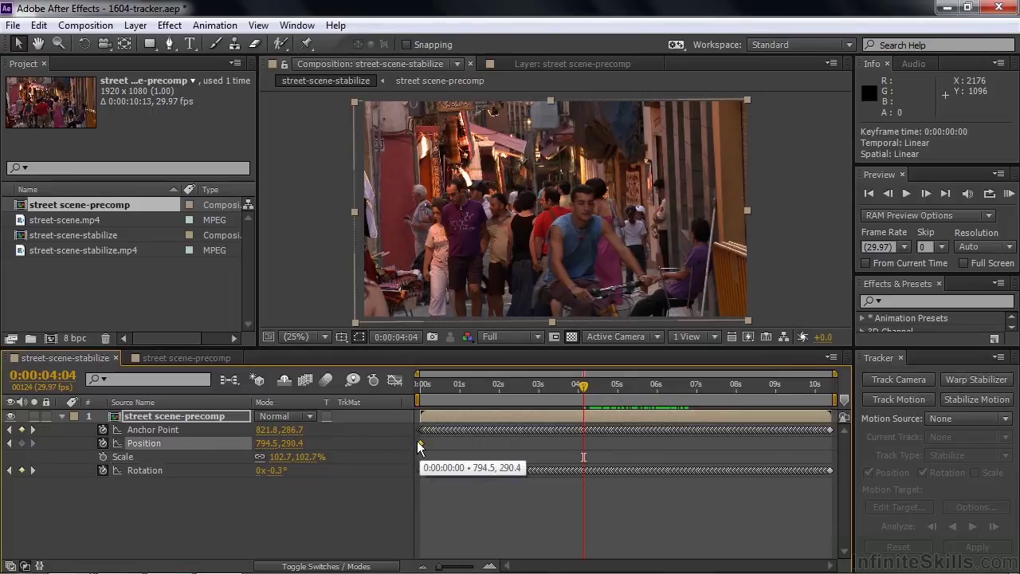
key(ctrl+x)
key(ctrl+v)
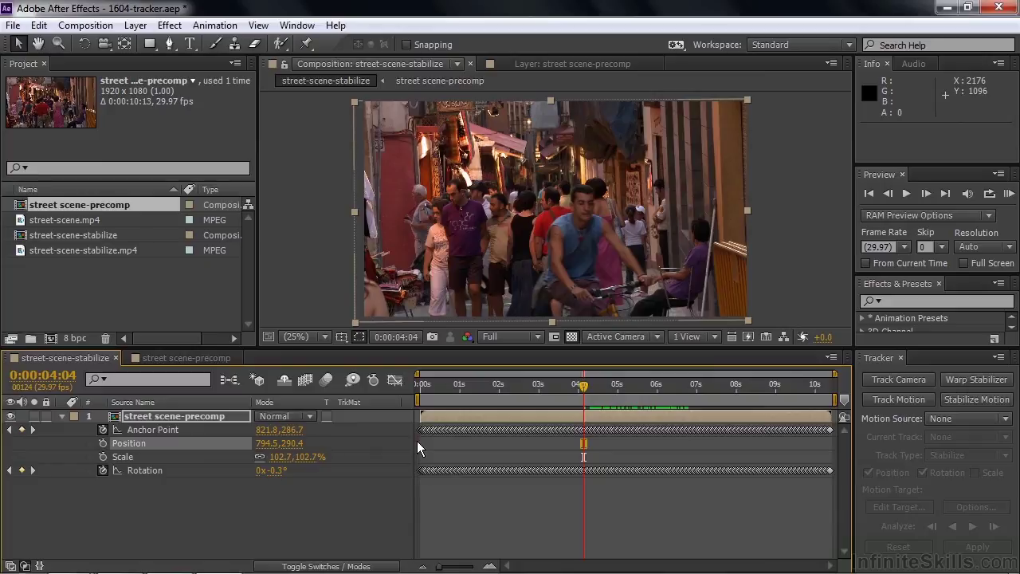
Set Position to 820.5,281.4 and Scale to 103.8%, scrubbing through frames to confirm no edge gaps
mouse_move(589, 385)
mouse_down()
mouse_move(523, 394)
mouse_move(576, 399)
mouse_move(547, 409)
mouse_move(597, 407)
mouse_move(587, 406)
mouse_up()
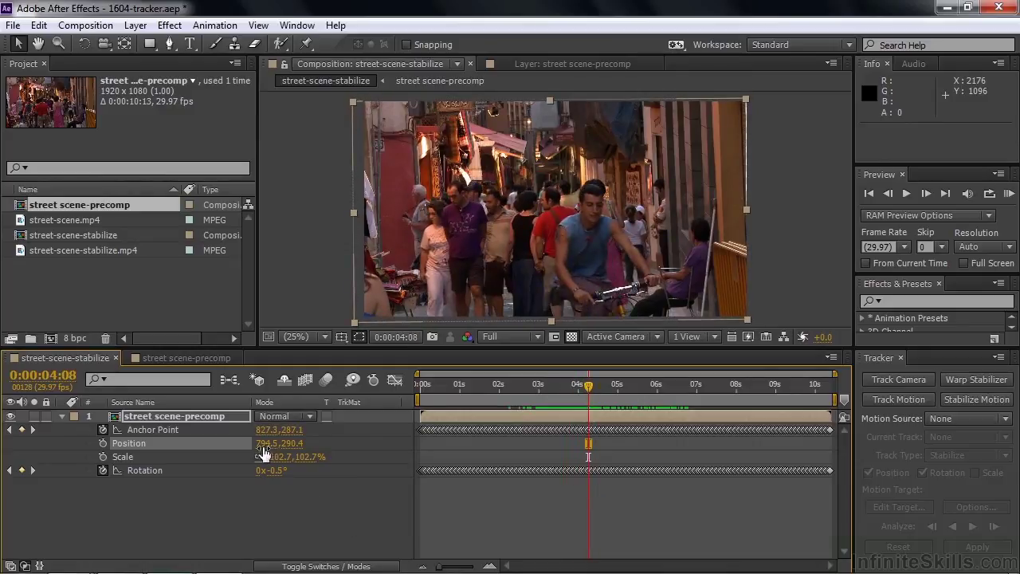
drag(266, 443, 285, 444)
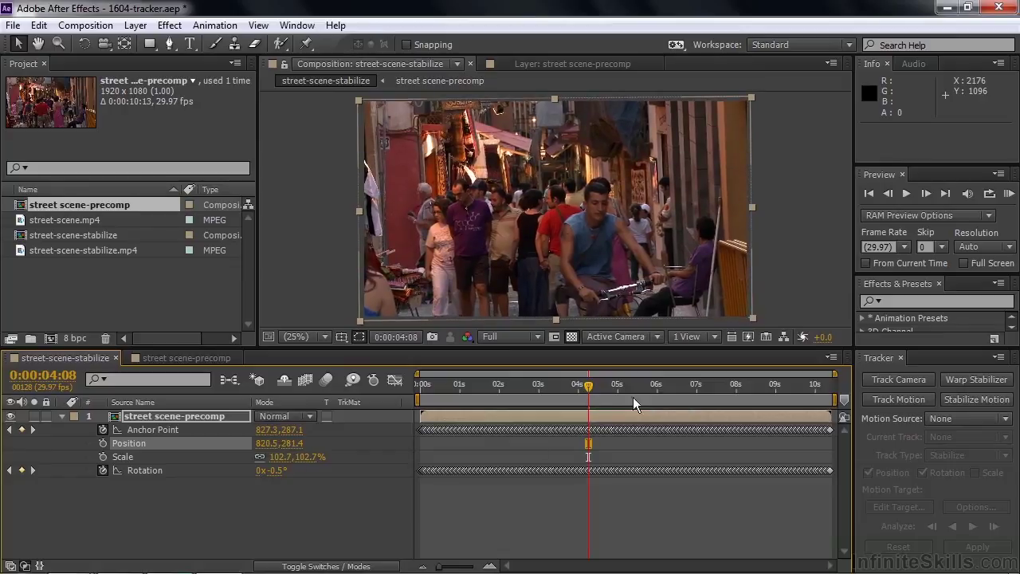
mouse_move(588, 385)
mouse_down()
mouse_move(433, 395)
mouse_move(655, 404)
mouse_move(615, 401)
mouse_move(627, 398)
mouse_up()
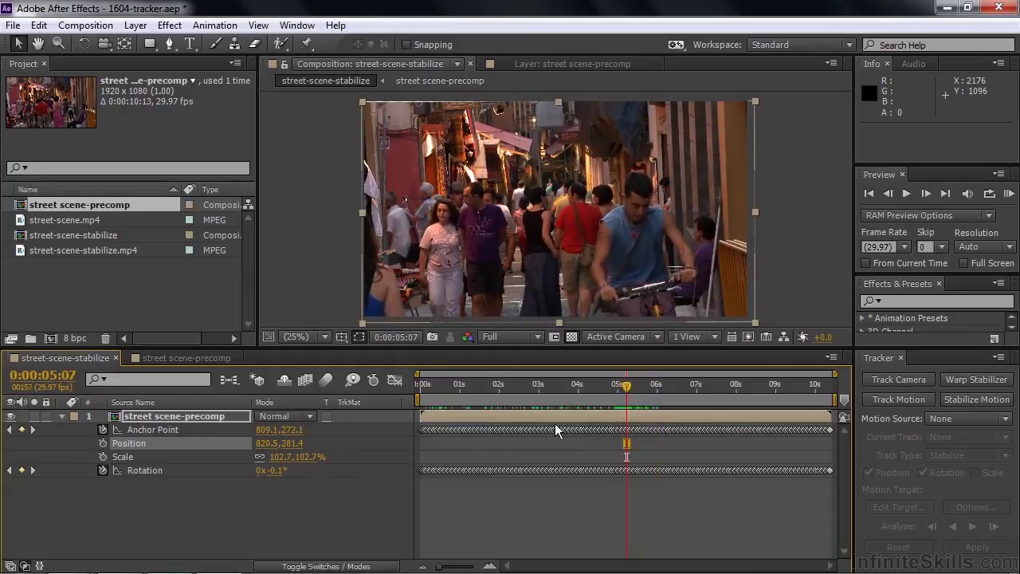
drag(305, 456, 260, 457)
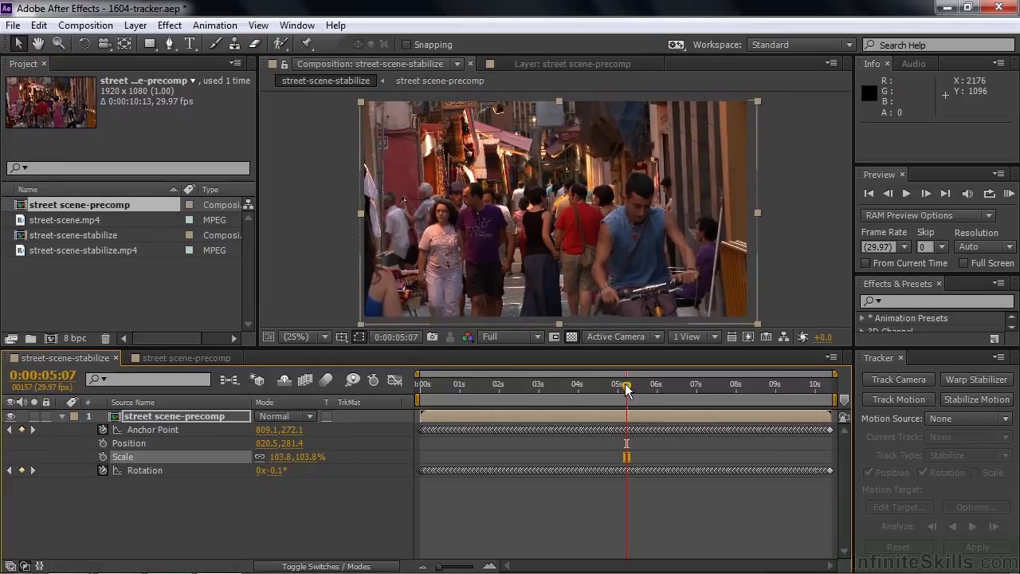
mouse_move(626, 389)
mouse_down()
mouse_move(705, 394)
mouse_move(622, 398)
mouse_up()
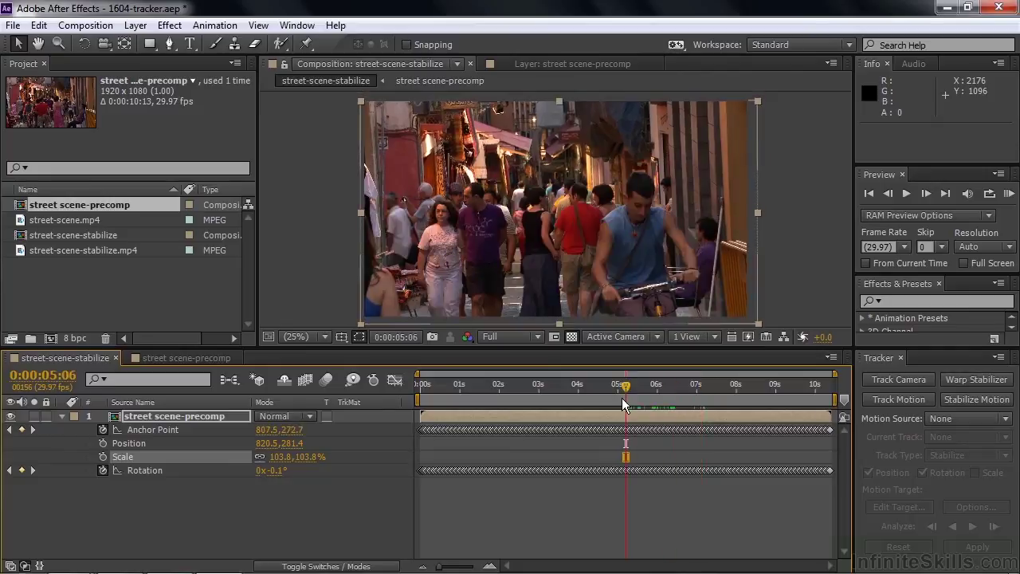